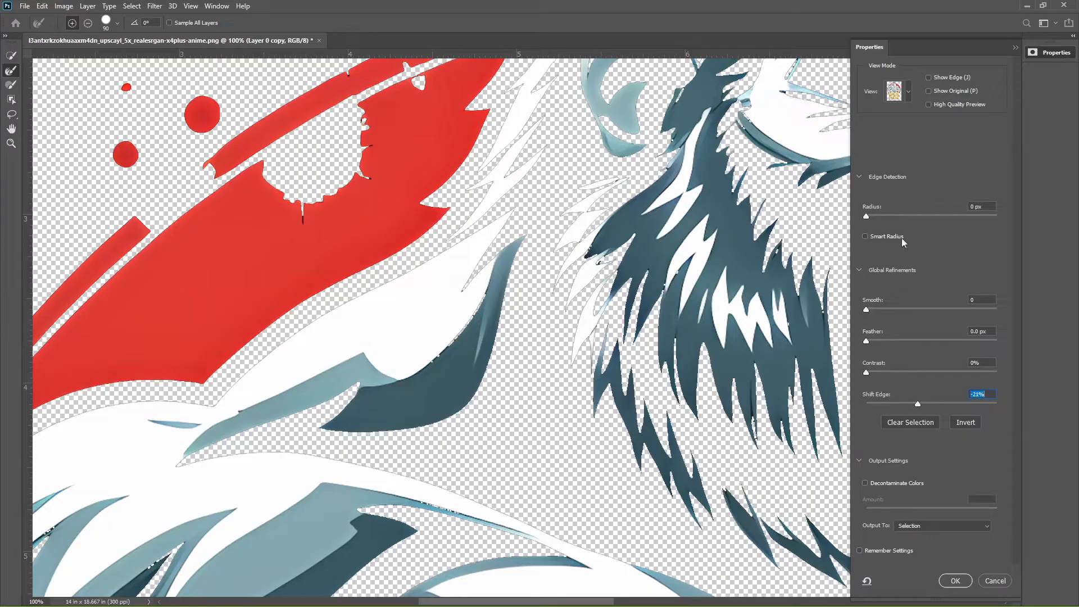
# Step: Refine the selection edge with a radius of 2 px and a contrast of 21%
pyautogui.click(881, 215)
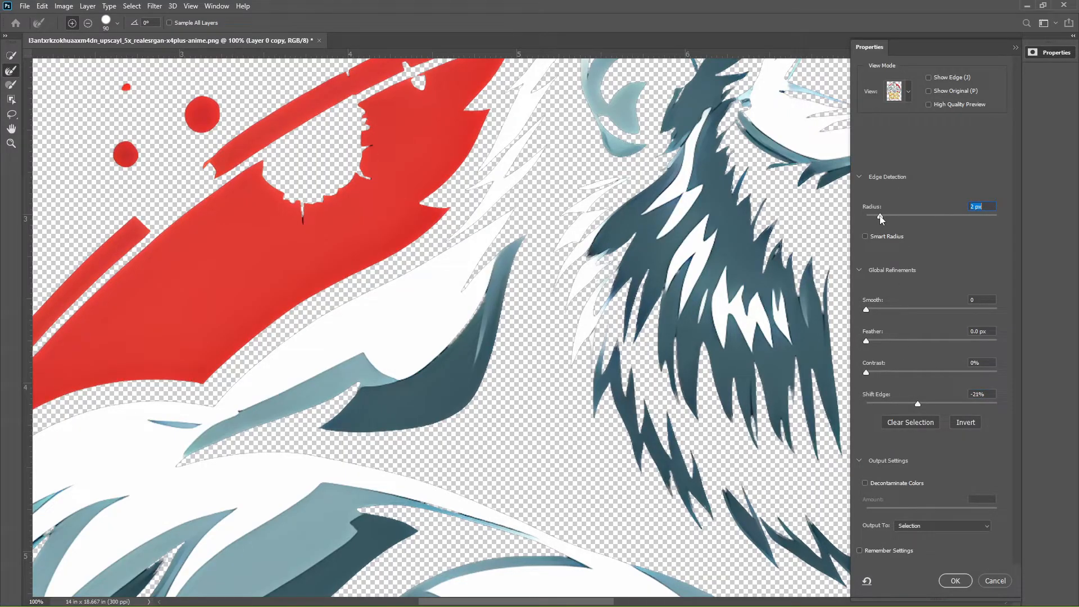
pyautogui.click(894, 372)
pyautogui.hotkey('ctrl', '-')
pyautogui.hotkey('ctrl', '-')
pyautogui.hotkey('ctrl', '-')
pyautogui.hotkey('ctrl', '-')
pyautogui.hotkey('ctrl', '-')
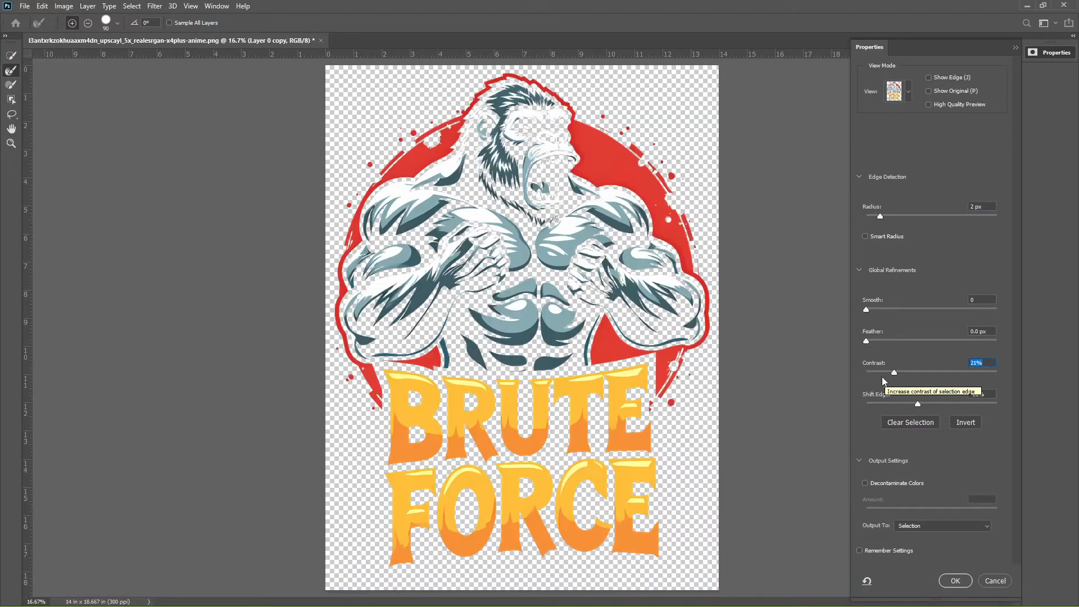
# Step: Output the refined selection as a new layer with a layer mask
pyautogui.click(941, 528)
pyautogui.click(944, 552)
pyautogui.click(939, 530)
pyautogui.click(947, 565)
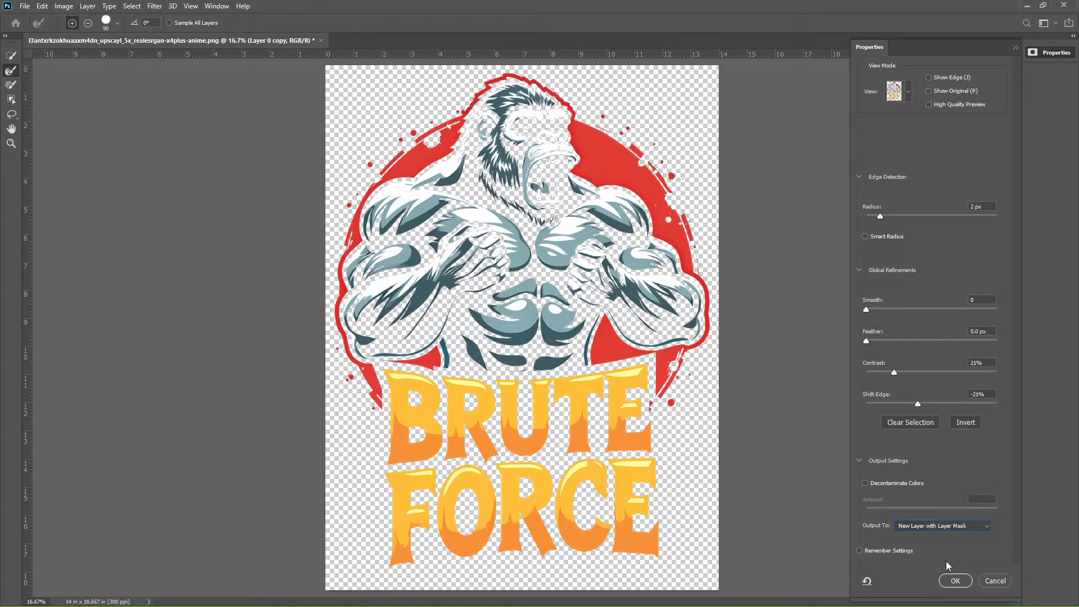
pyautogui.click(955, 581)
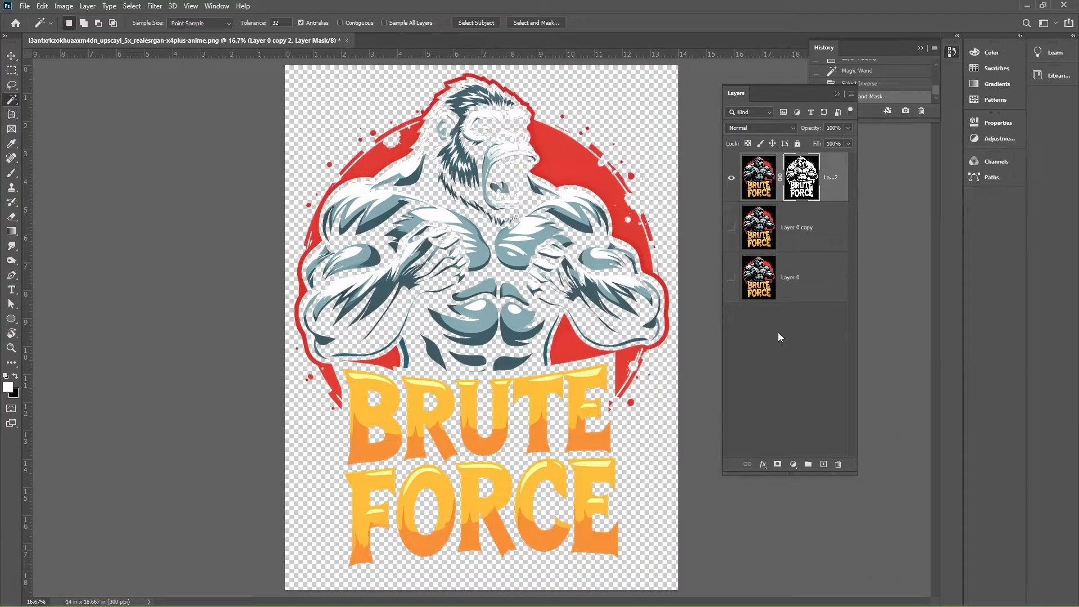
# Step: Add a black Solid Color fill layer above Layer 0 copy and toggle its visibility to check the cutout
pyautogui.click(799, 246)
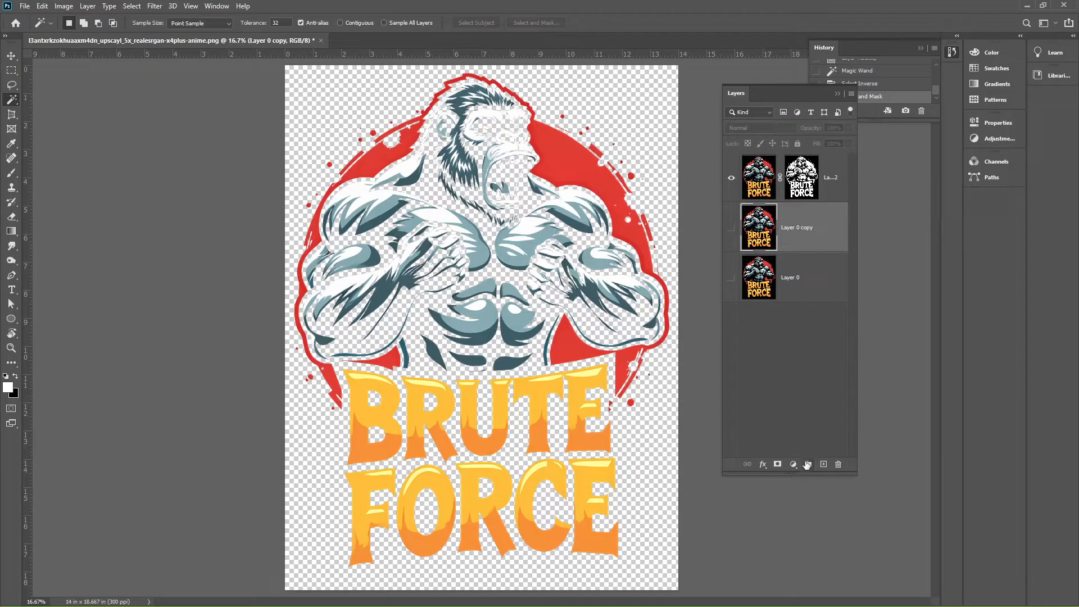
pyautogui.click(792, 464)
pyautogui.click(809, 267)
pyautogui.moveTo(730, 260); pyautogui.dragTo(809, 360)
pyautogui.press('Return')
pyautogui.press('w')
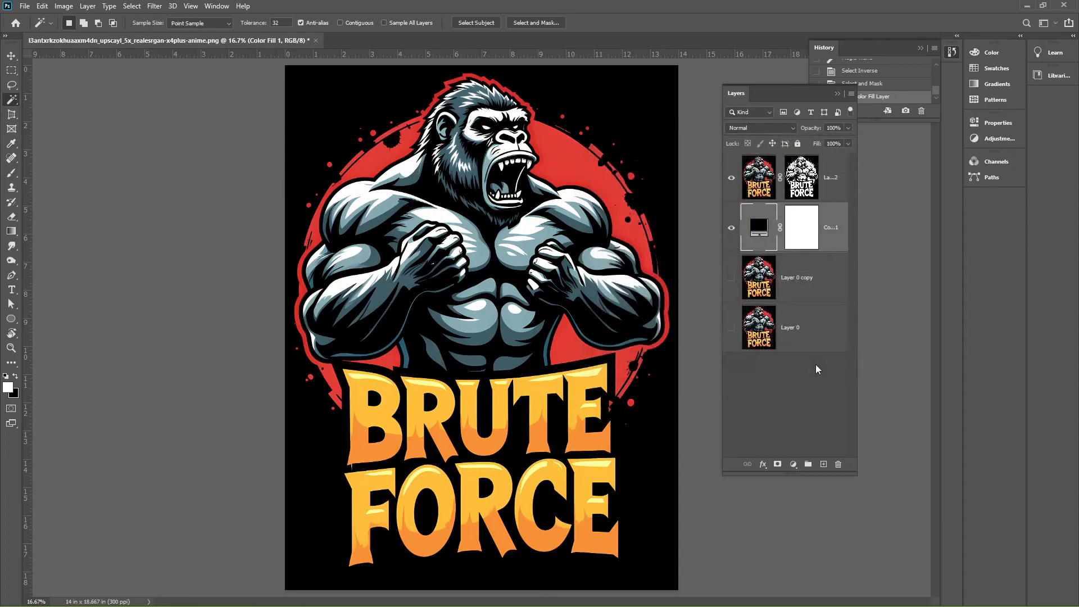
pyautogui.click(730, 228)
pyautogui.click(730, 235)
pyautogui.click(729, 235)
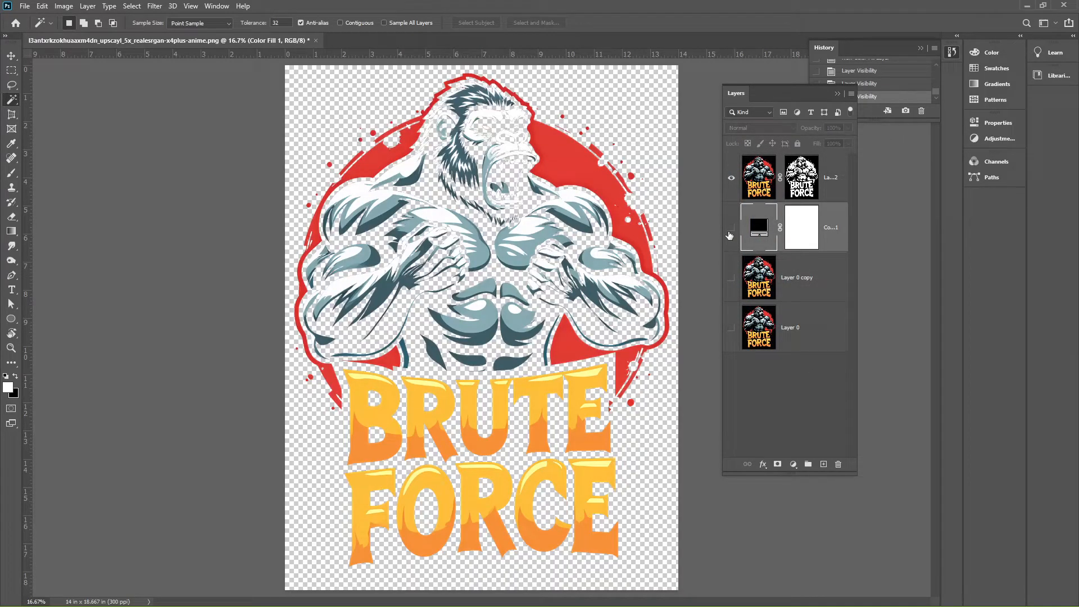
# Step: Delete the black fill layer, Layer 0 copy and Layer 0, keeping only the masked artwork layer
pyautogui.press('Delete')
pyautogui.press('Delete')
pyautogui.press('Delete')
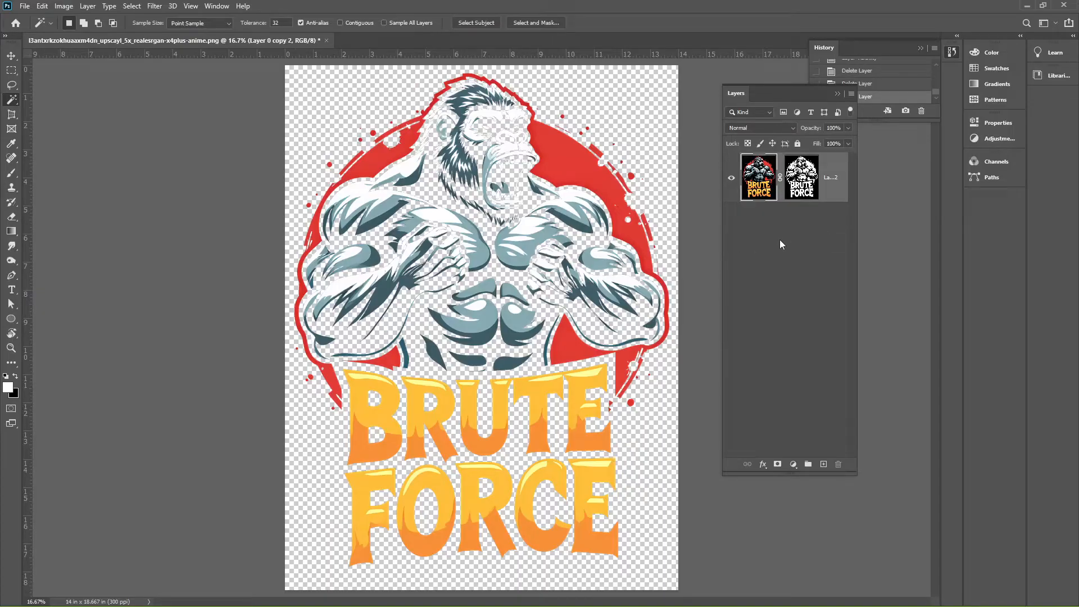
# Step: Trim the canvas on all four sides based on transparent pixels
pyautogui.click(63, 5)
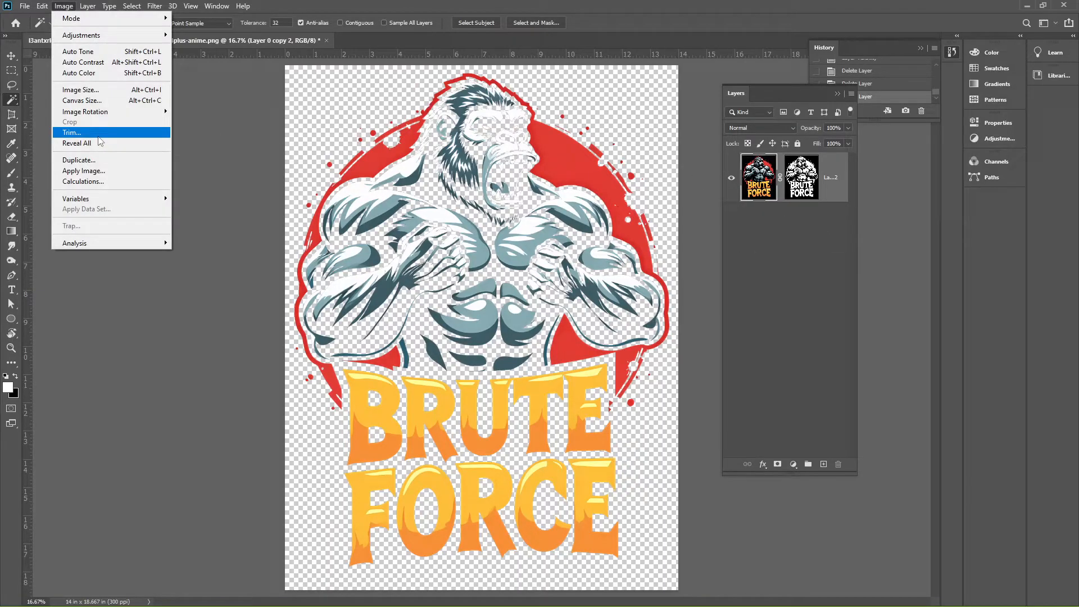
pyautogui.click(79, 133)
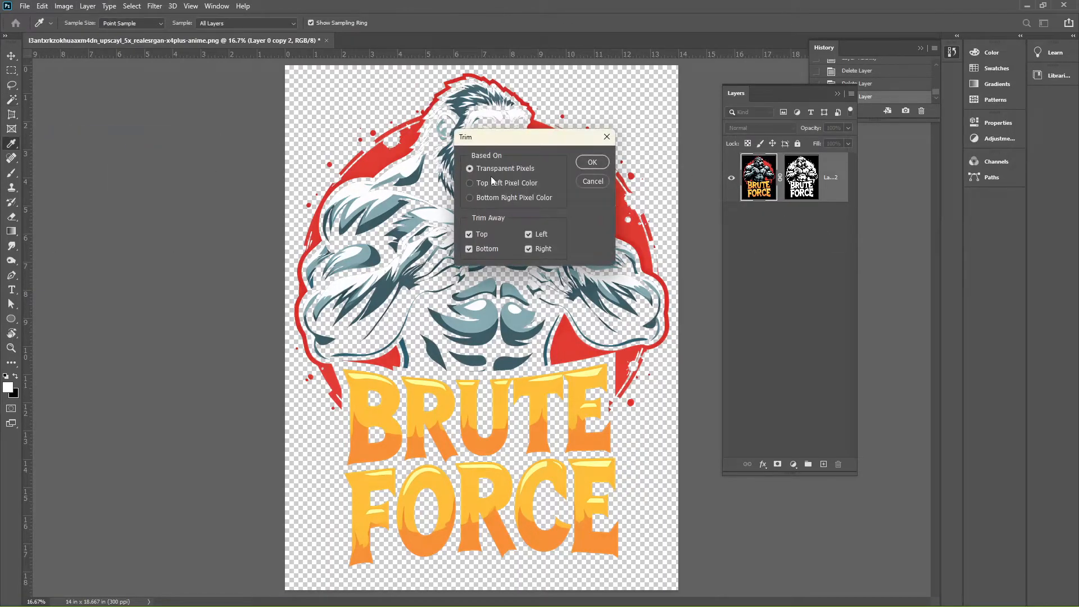
pyautogui.click(591, 161)
pyautogui.press('w')
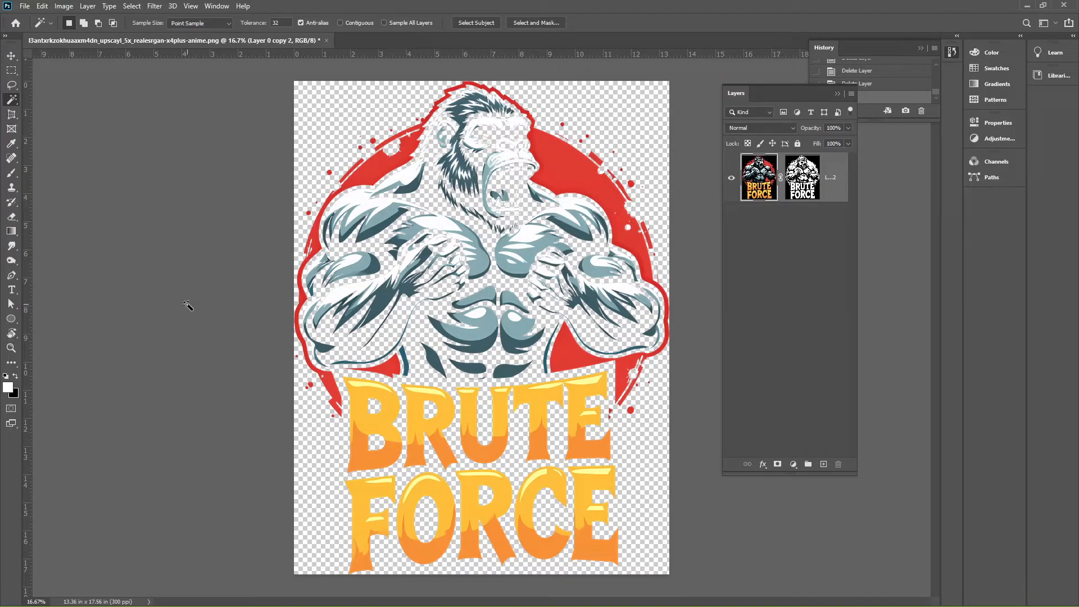
pyautogui.click(32, 6)
pyautogui.click(59, 140)
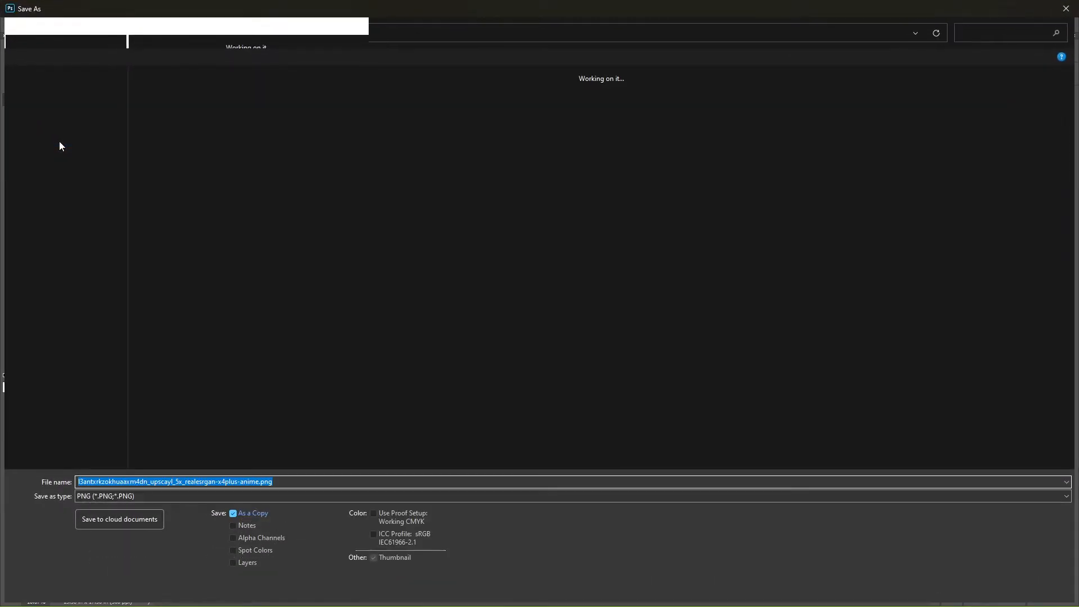
pyautogui.press('Escape')
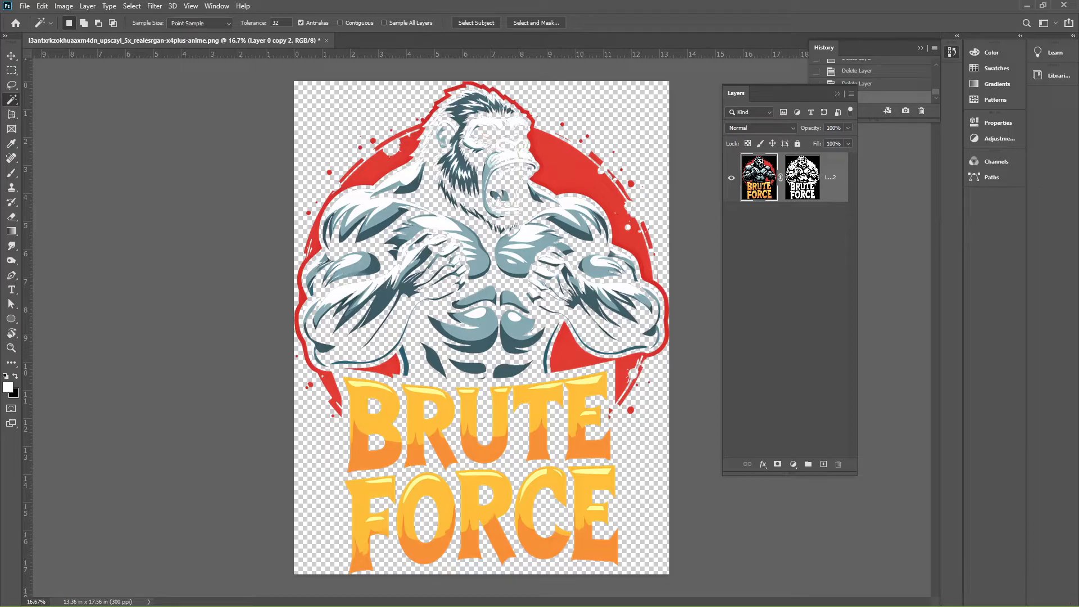
# Step: Switch to File Explorer and open siby1rp5mo2qwshibe3h_upscayl_5x_realesrgan-x4plus-anime.png from the ANIMAL POWER folder in Photoshop as its own document
pyautogui.hotkey('alt', 'Tab')
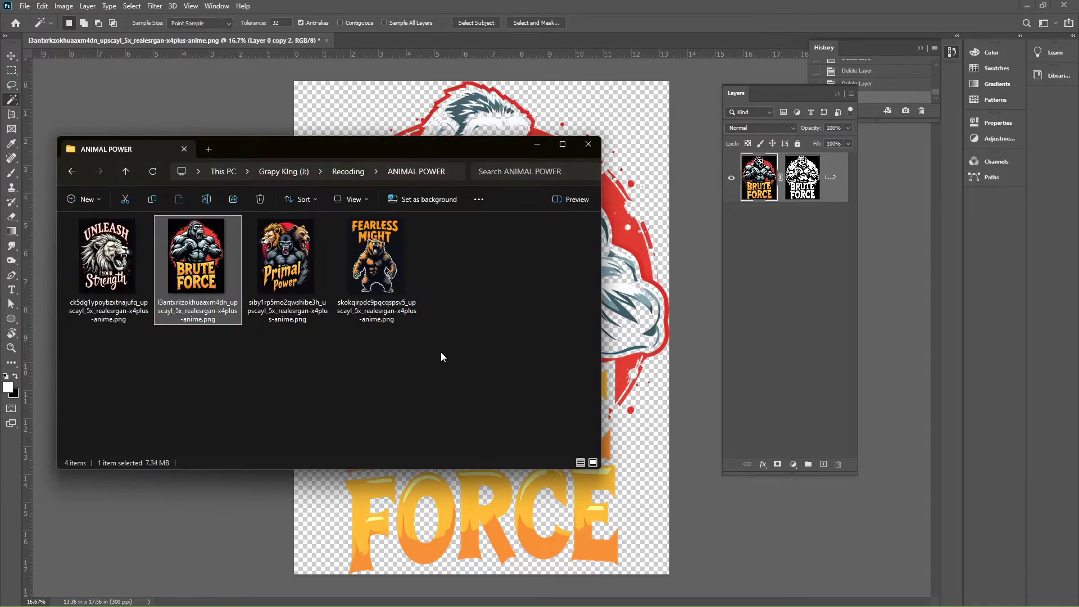
pyautogui.doubleClick(284, 270)
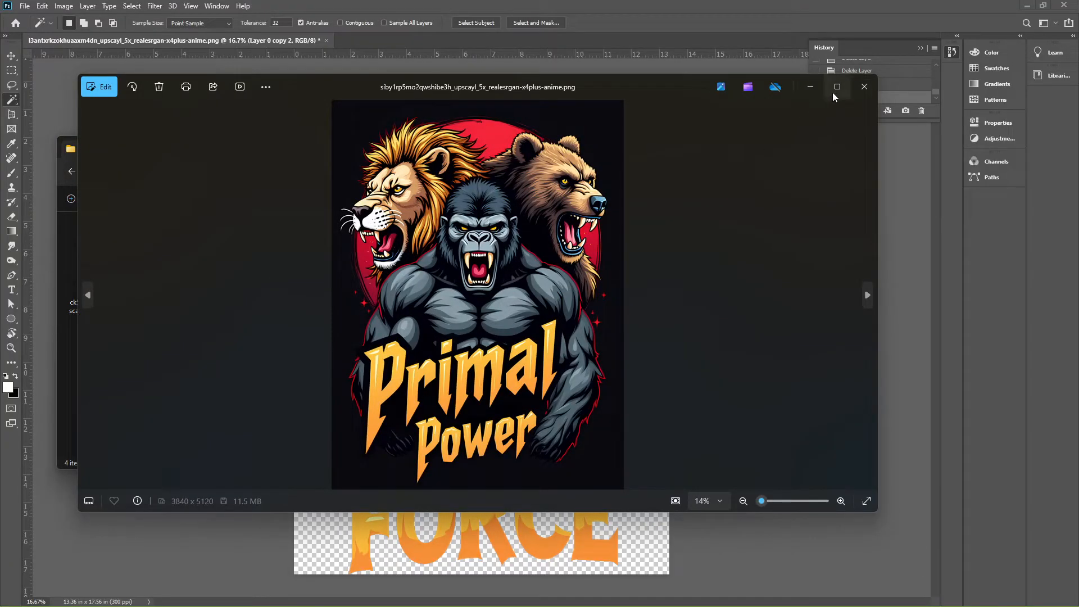
pyautogui.click(864, 88)
pyautogui.moveTo(376, 101); pyautogui.dragTo(373, 40)
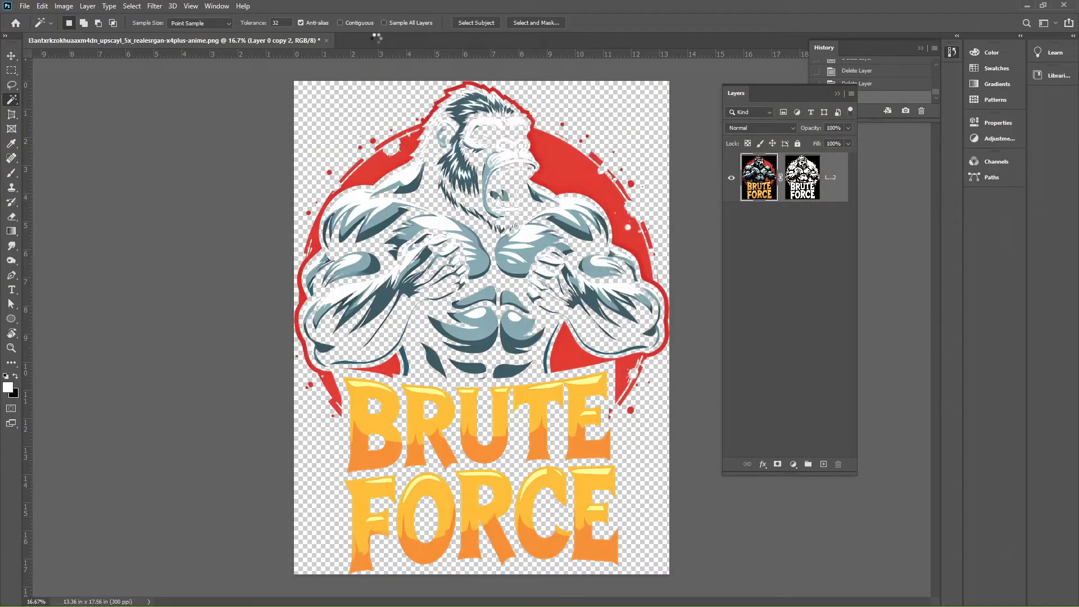
# Step: Resize the Primal Power image to 14 inches wide at a resolution of 300 pixels/inch
pyautogui.scroll(2, 484, 275)
pyautogui.moveTo(534, 318); pyautogui.dragTo(327, 14)
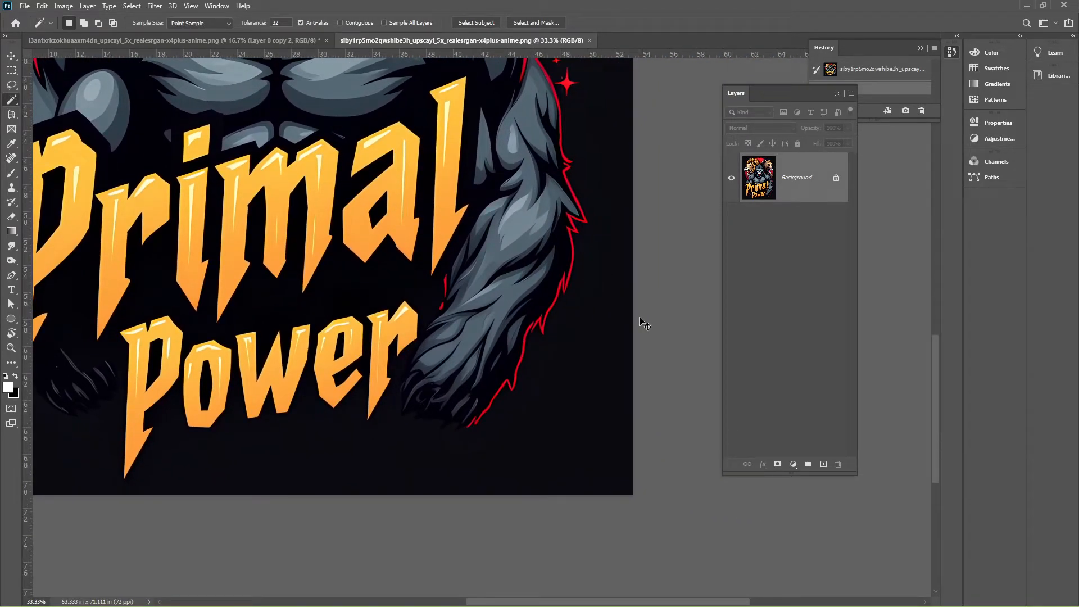
pyautogui.moveTo(340, 243); pyautogui.dragTo(406, 416)
pyautogui.click(63, 7)
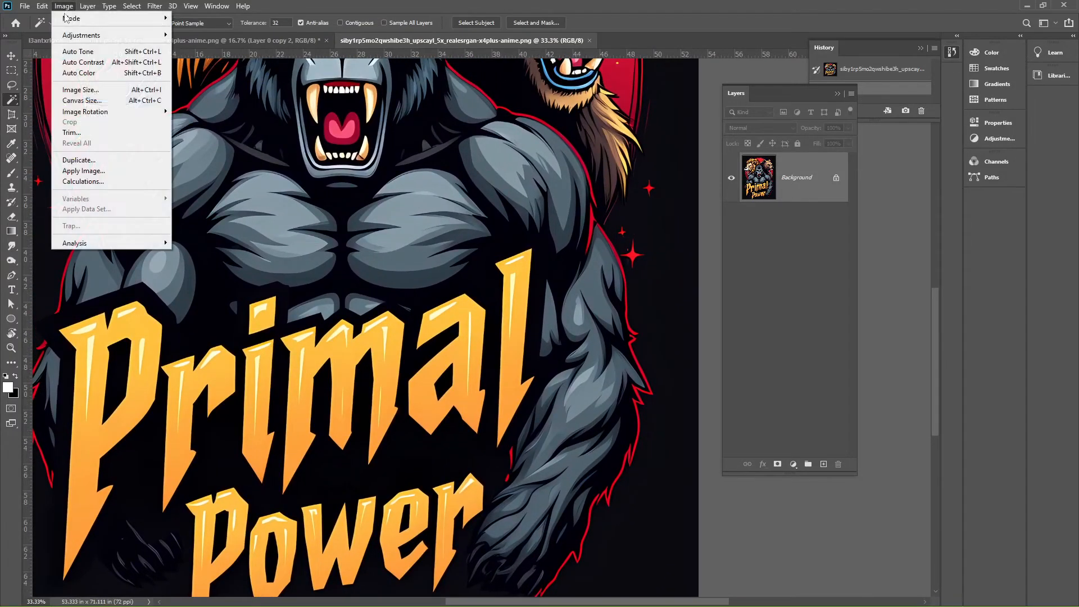
pyautogui.click(81, 90)
pyautogui.write('14')
pyautogui.moveTo(611, 220); pyautogui.dragTo(578, 223)
pyautogui.write('3')
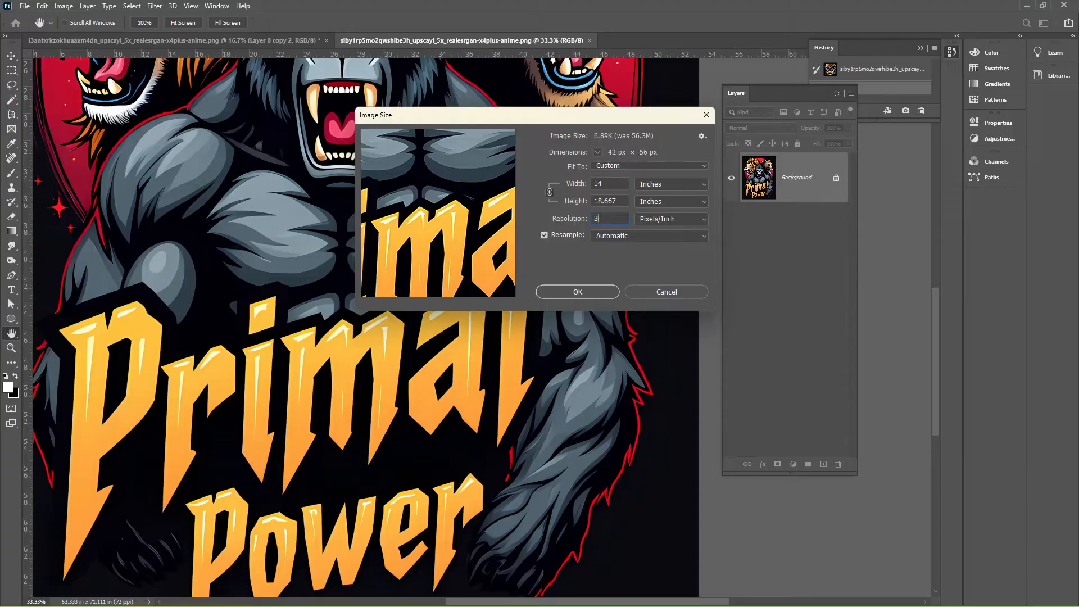
pyautogui.write('00')
pyautogui.press('Return')
pyautogui.press('w')
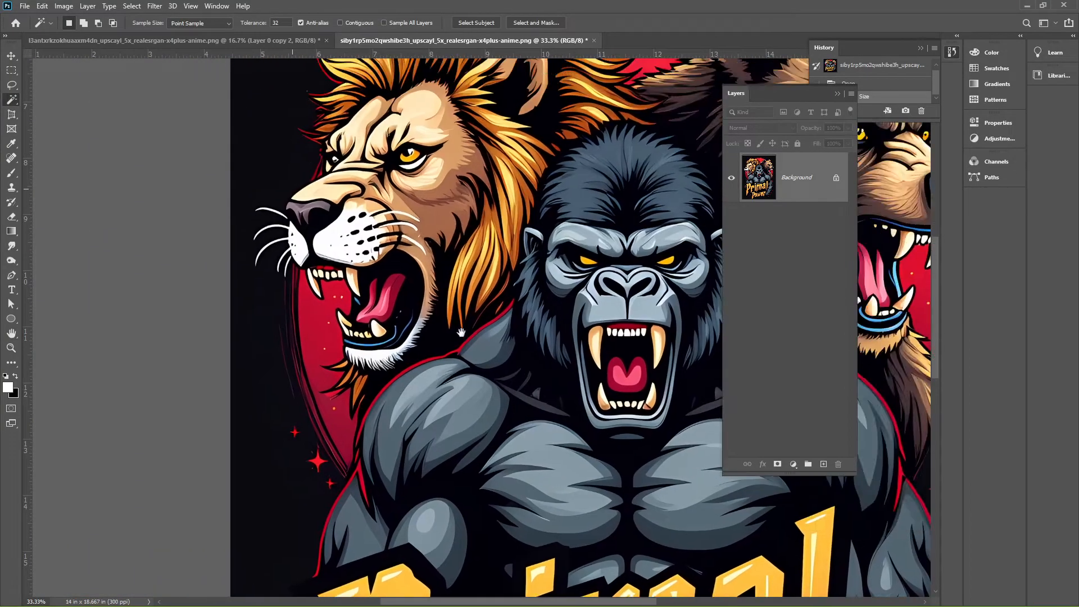
# Step: Add a Levels adjustment layer above the Primal Power background layer
pyautogui.moveTo(461, 333); pyautogui.dragTo(92, 6)
pyautogui.moveTo(296, 294); pyautogui.dragTo(325, 330)
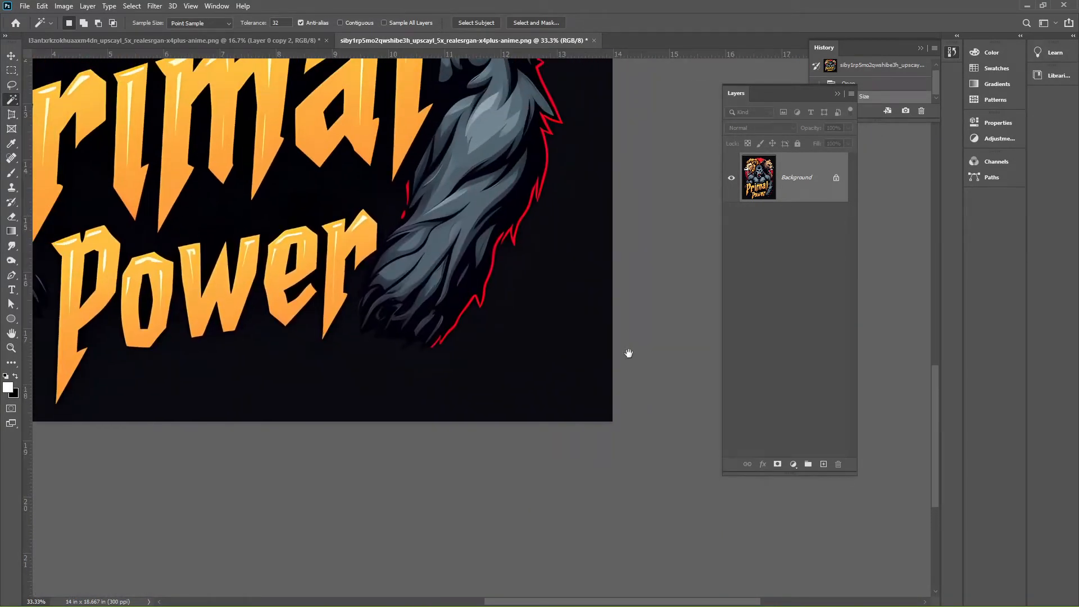
pyautogui.click(794, 464)
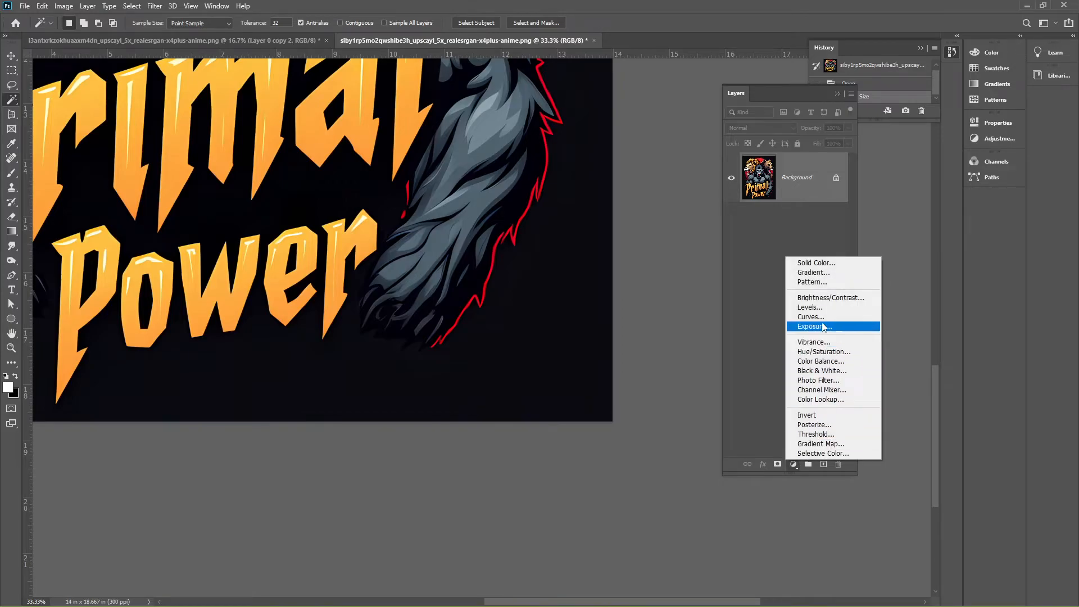
pyautogui.click(819, 305)
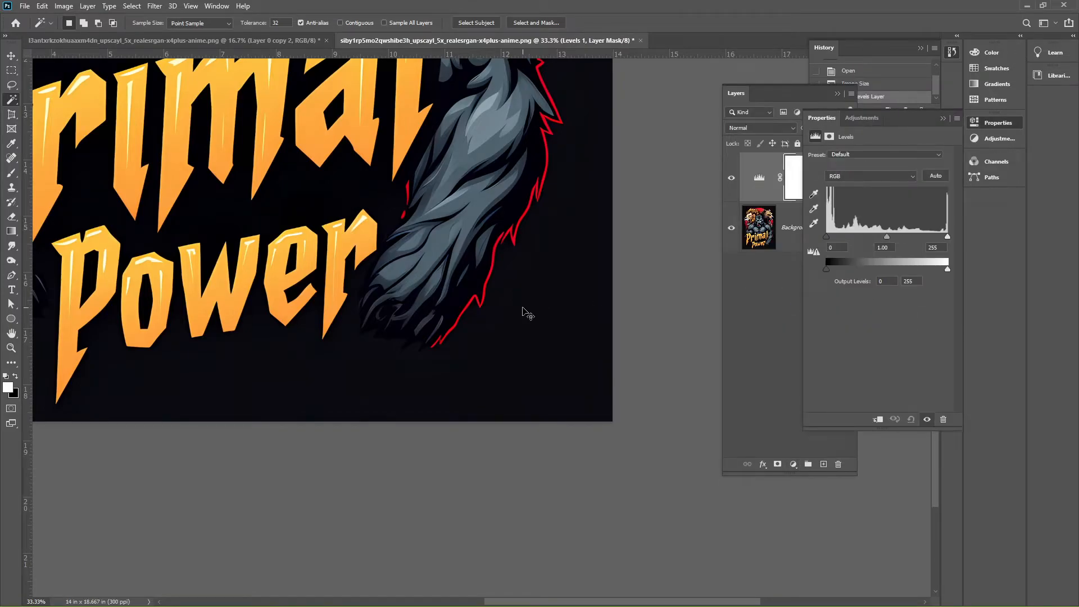
# Step: Set the RGB input levels to 15 for shadows, 0.95 for midtones and 224 for highlights
pyautogui.hotkey('ctrl', '-')
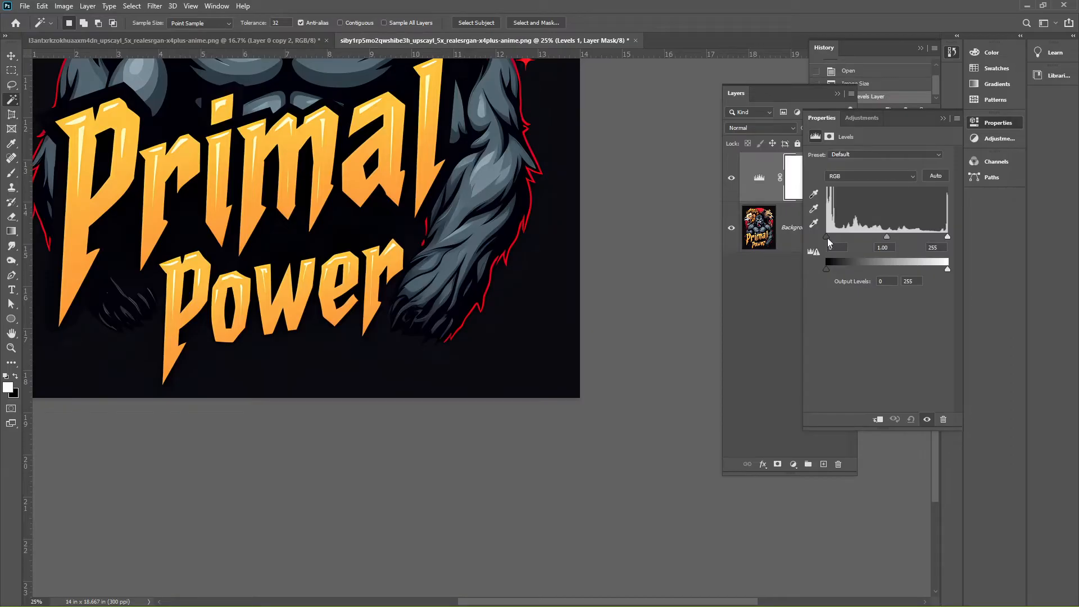
pyautogui.moveTo(827, 238); pyautogui.dragTo(833, 238)
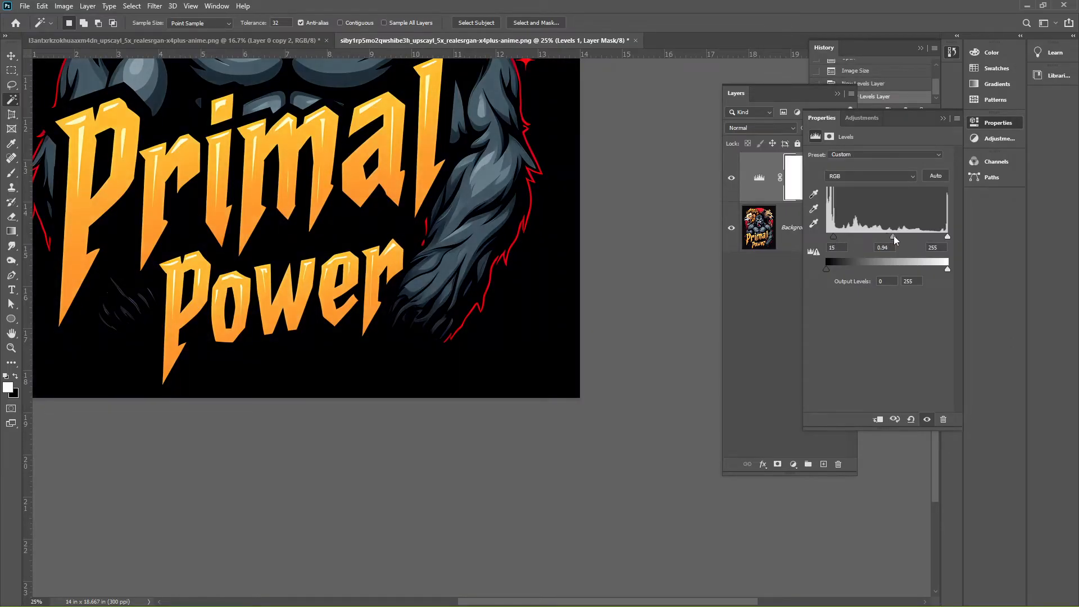
pyautogui.moveTo(946, 237); pyautogui.dragTo(933, 237)
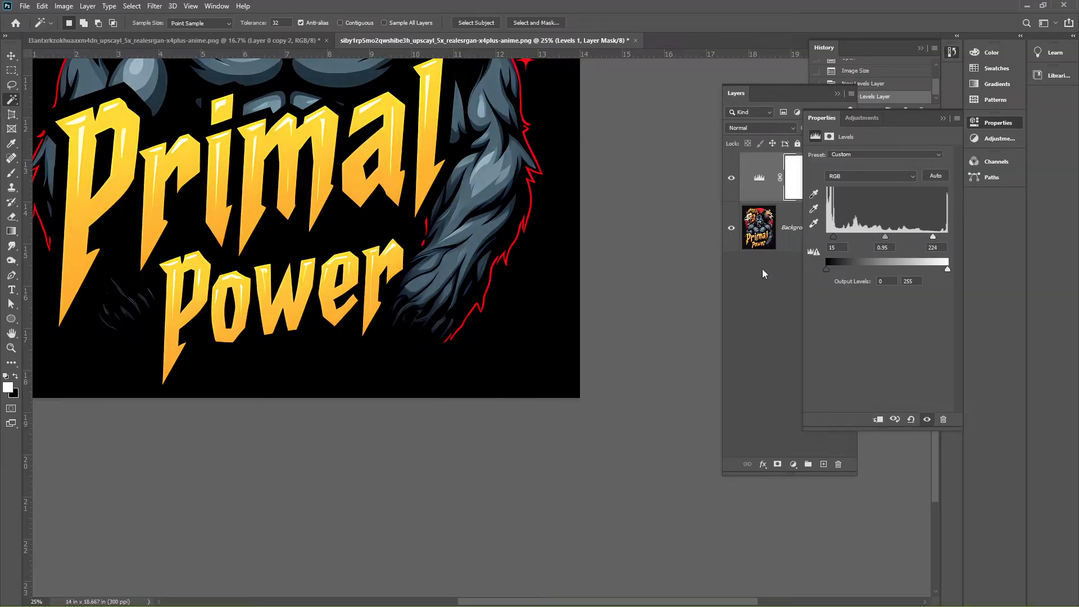
pyautogui.scroll(10, 617, 241)
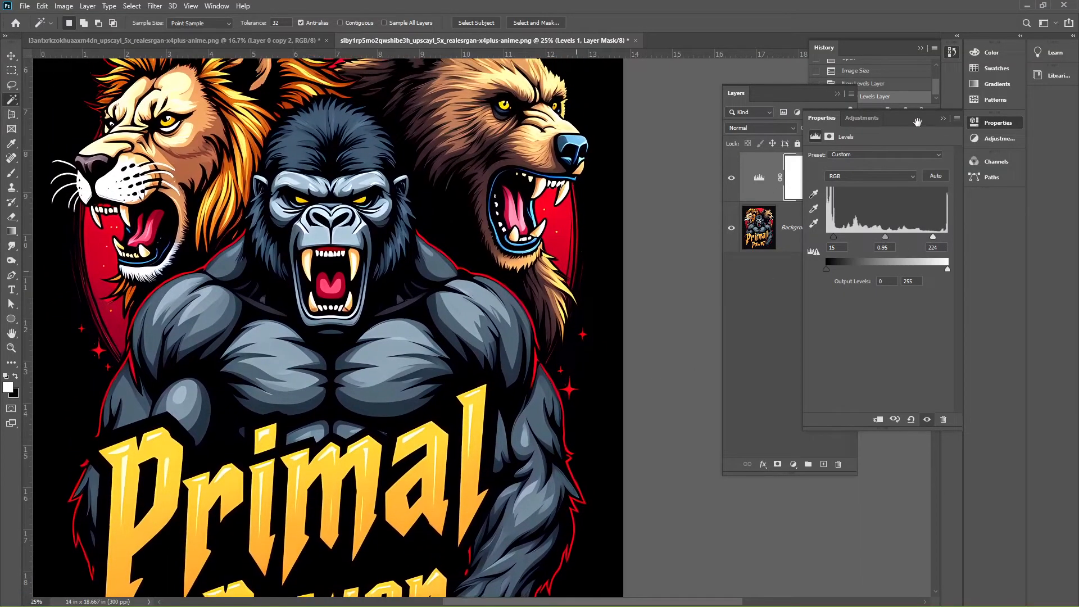
pyautogui.click(943, 118)
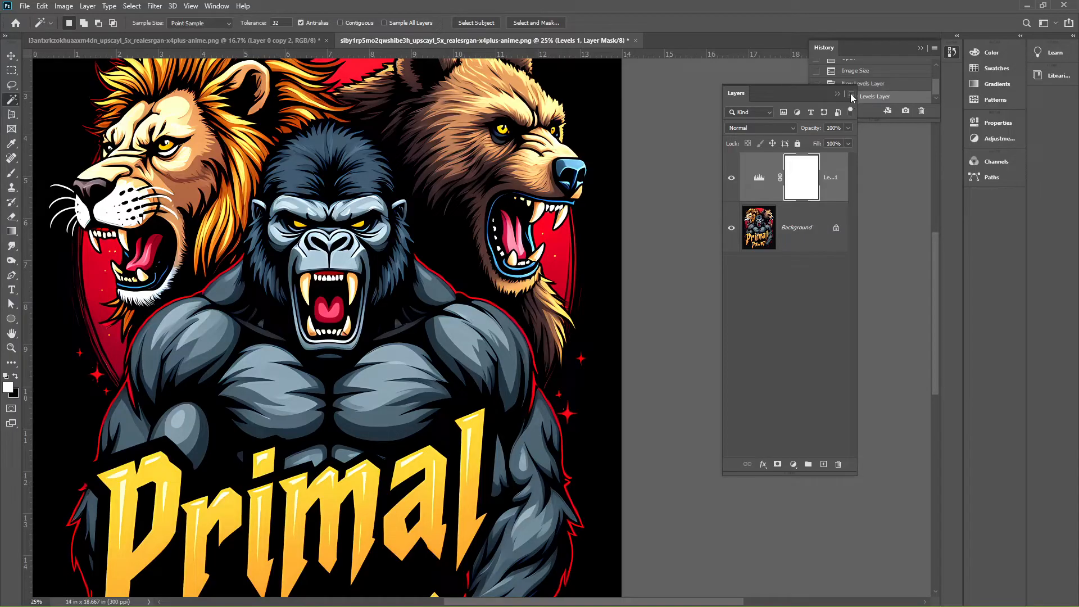
# Step: Merge the visible layers and duplicate the merged background layer
pyautogui.click(850, 95)
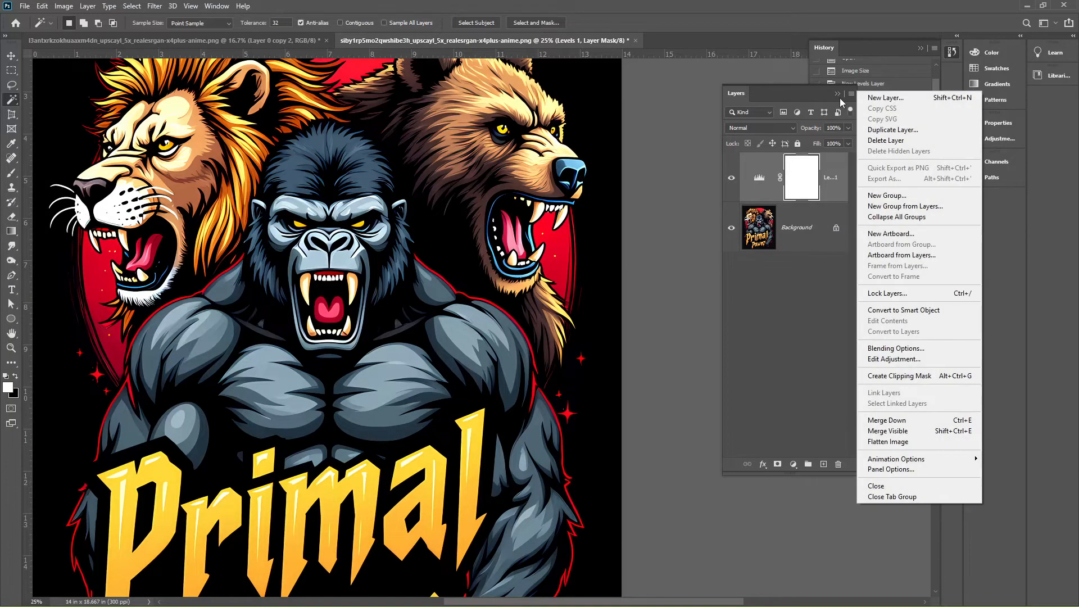
pyautogui.click(902, 431)
pyautogui.moveTo(809, 188); pyautogui.dragTo(823, 464)
# Step: Unlock the original background layer and hide it
pyautogui.click(834, 229)
pyautogui.click(731, 226)
# Step: Select the black background by sampling it in Color Range with fuzziness 89, and invert the selection to the artwork
pyautogui.moveTo(431, 229); pyautogui.dragTo(515, 298)
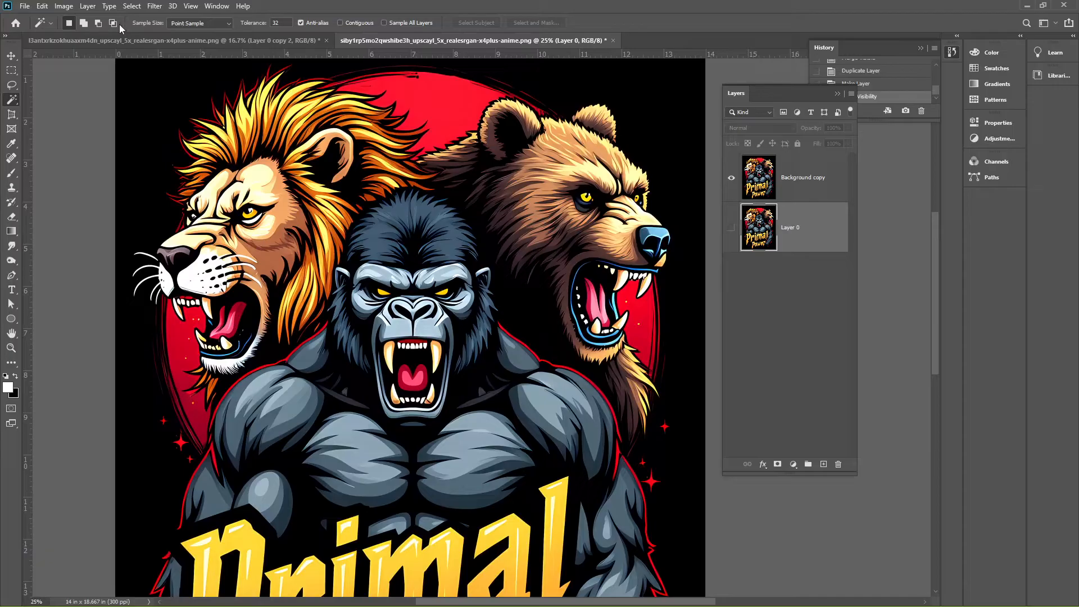
pyautogui.click(132, 6)
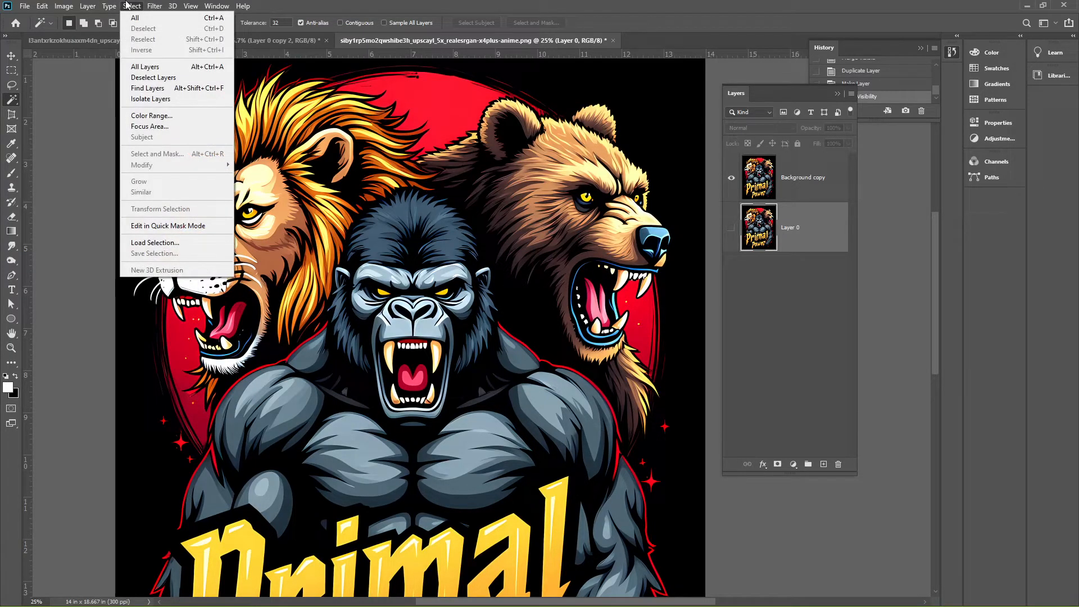
pyautogui.click(150, 117)
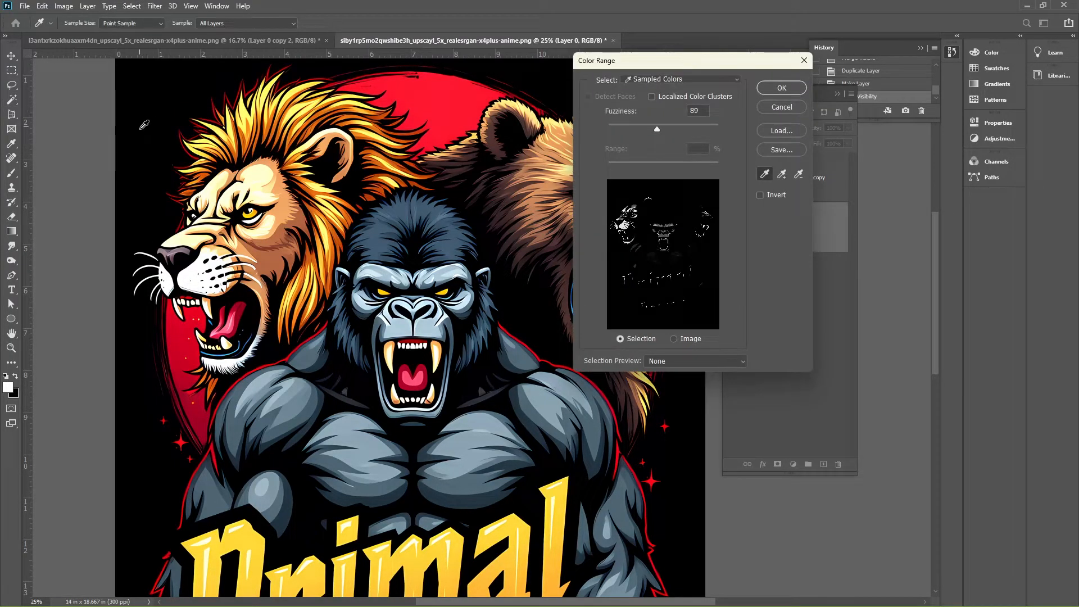
pyautogui.click(146, 120)
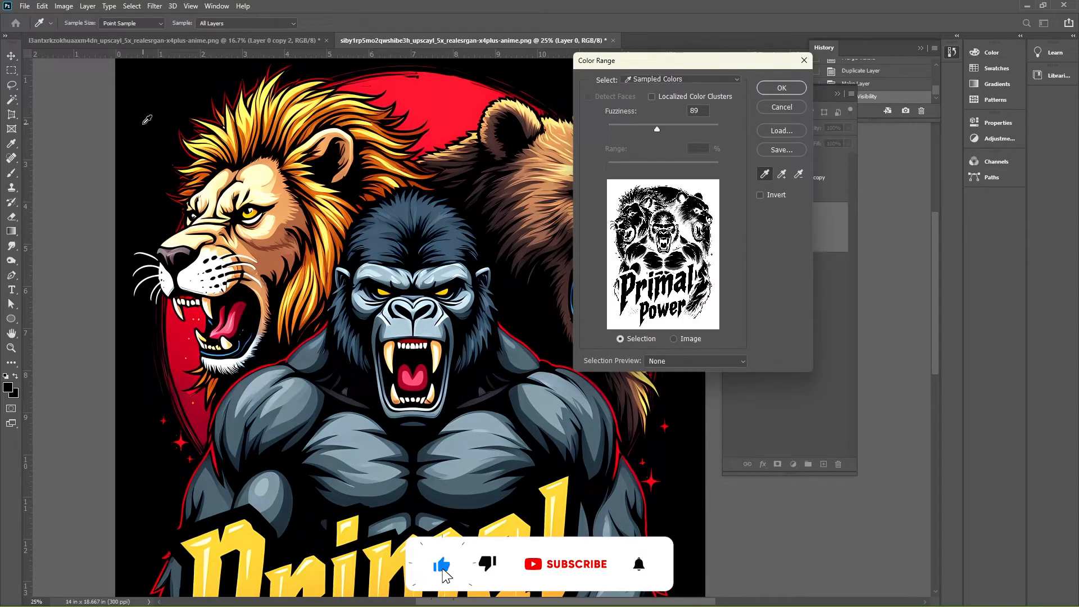
pyautogui.click(774, 90)
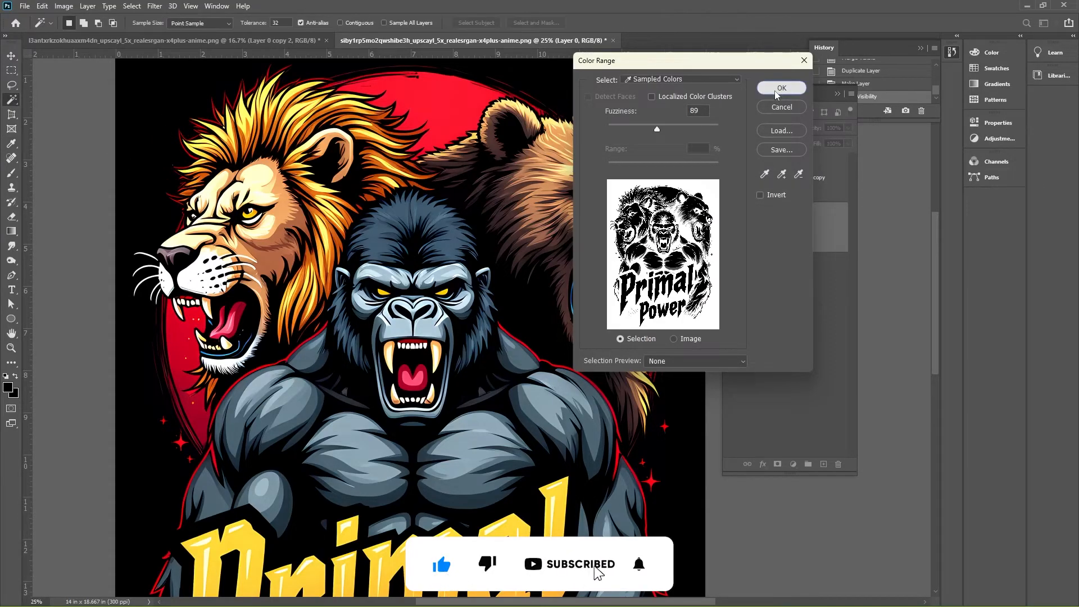
pyautogui.click(133, 7)
pyautogui.click(141, 50)
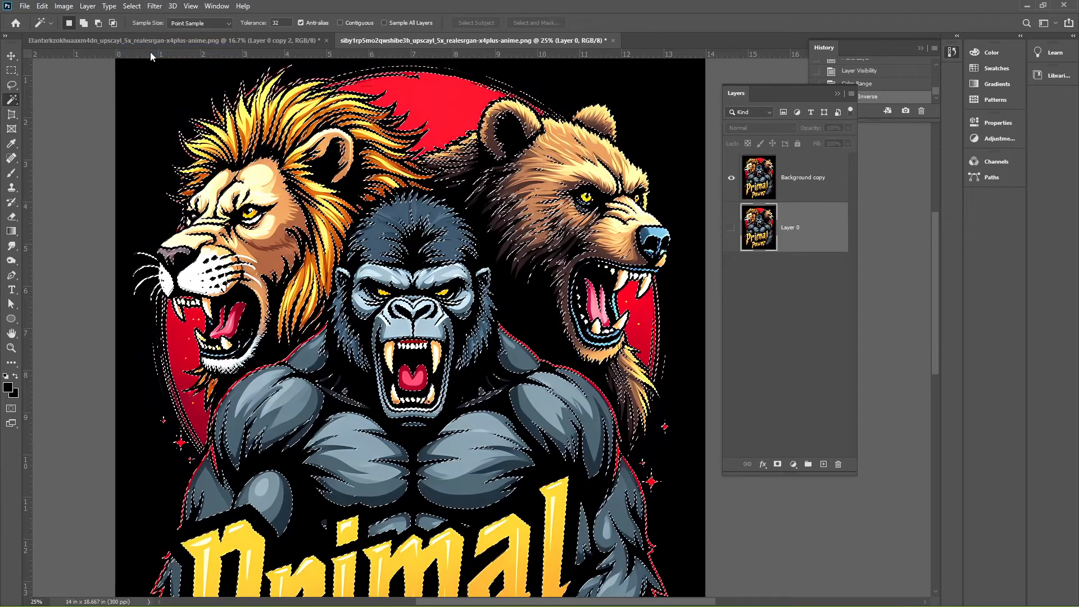
# Step: Preview the artwork selection on the Background copy layer in Select and Mask, and leave without applying it
pyautogui.click(132, 6)
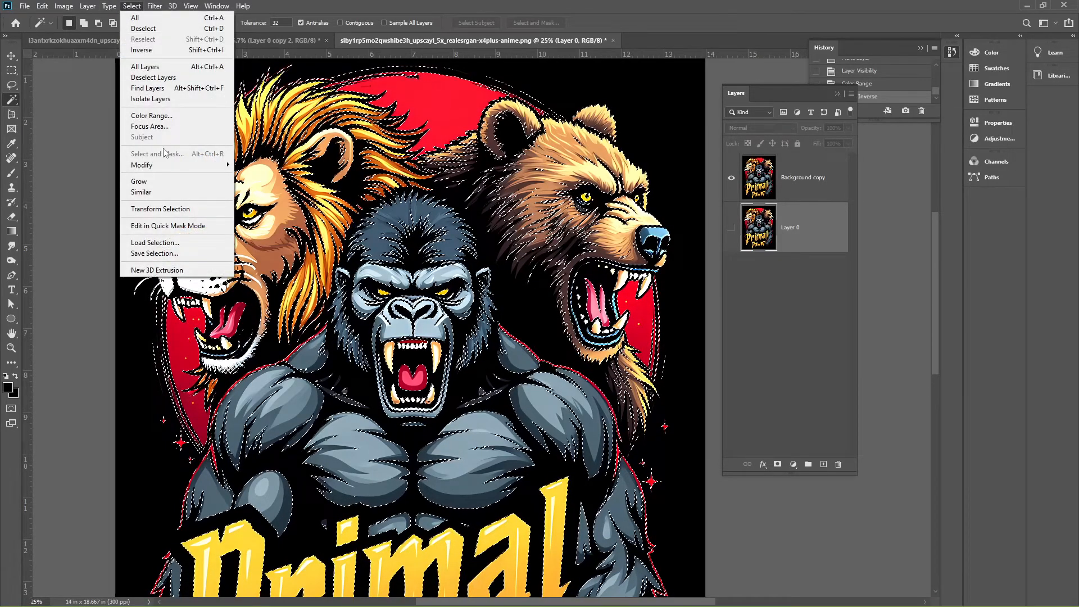
pyautogui.moveTo(164, 167)
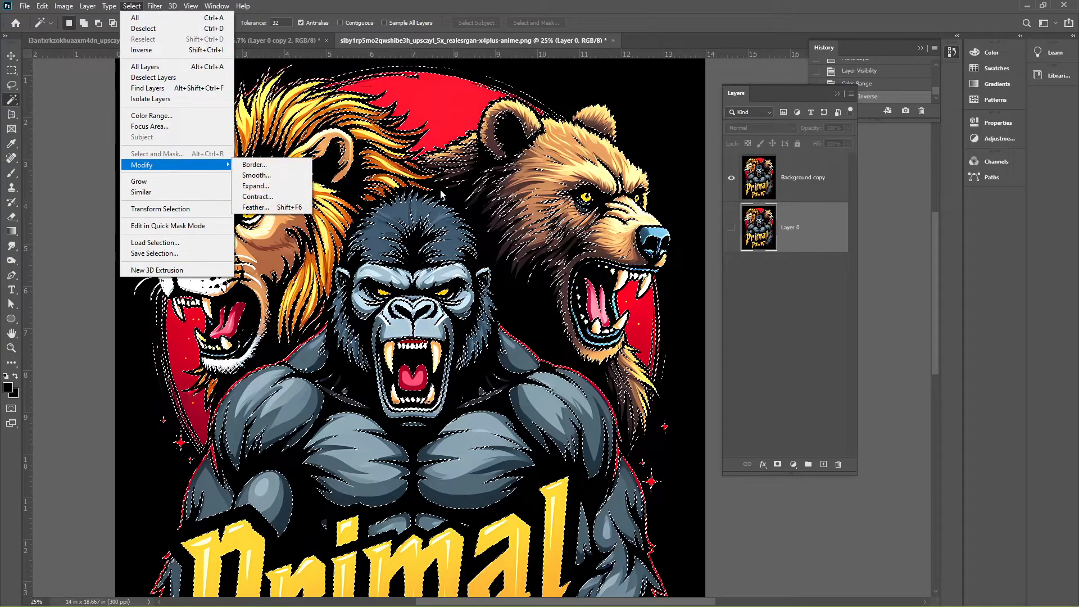
pyautogui.click(803, 177)
pyautogui.click(132, 6)
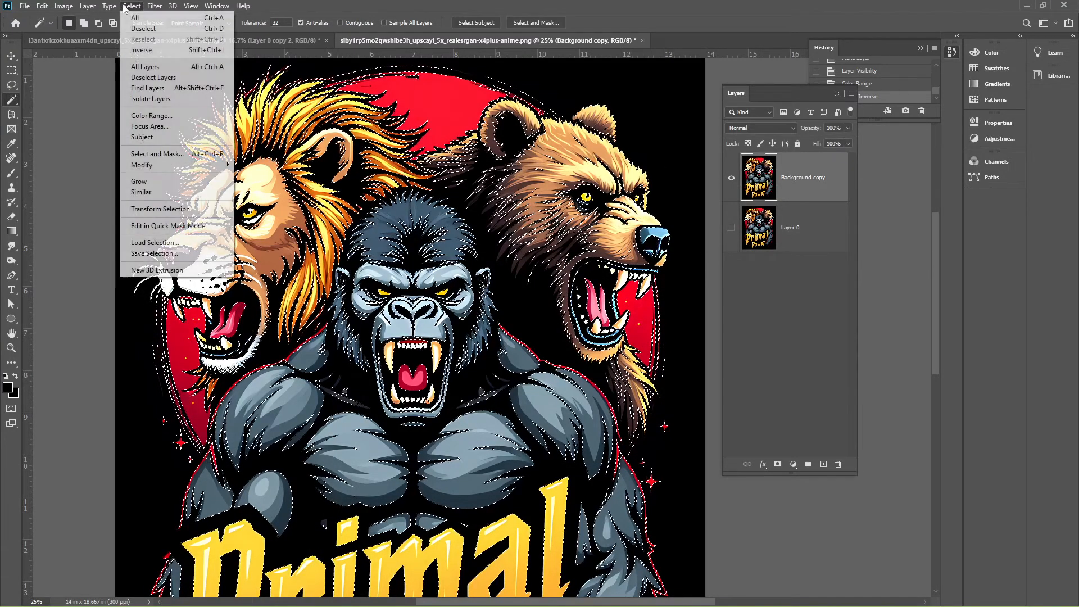
pyautogui.click(157, 155)
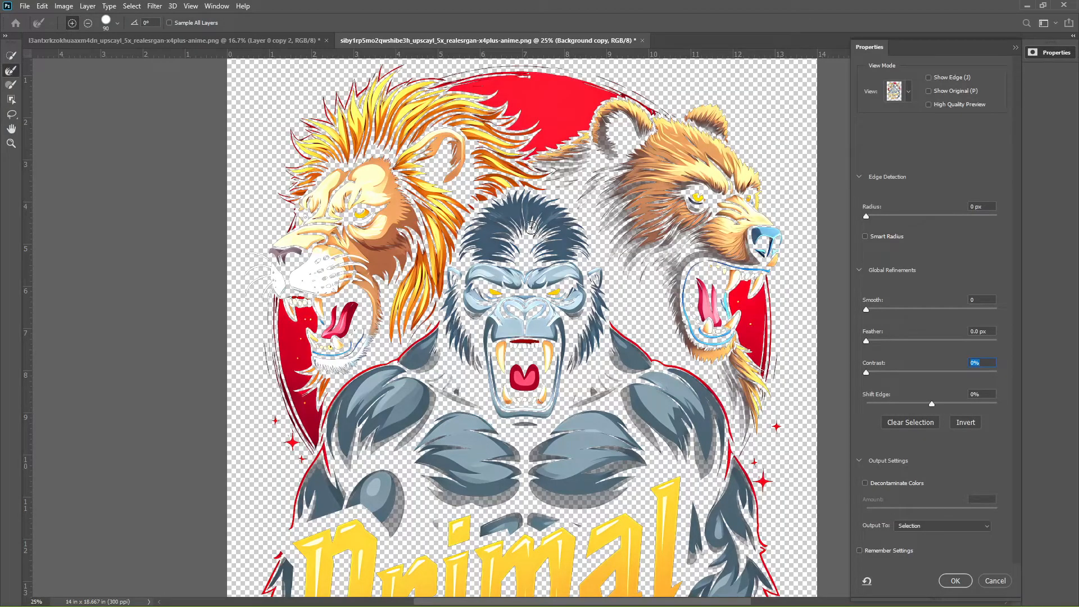
pyautogui.moveTo(557, 365); pyautogui.dragTo(454, 163)
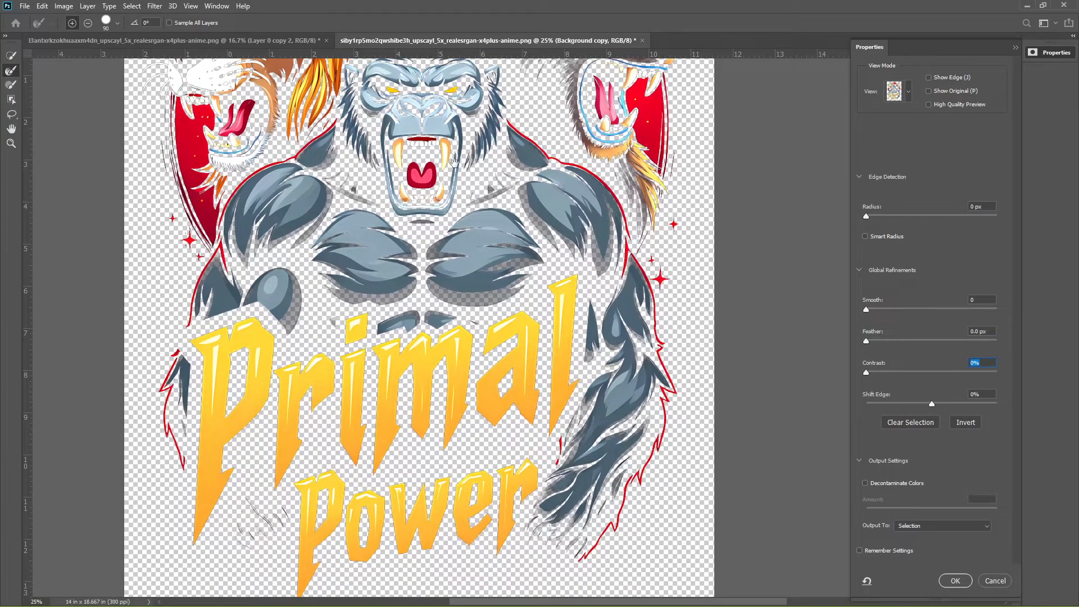
pyautogui.click(994, 580)
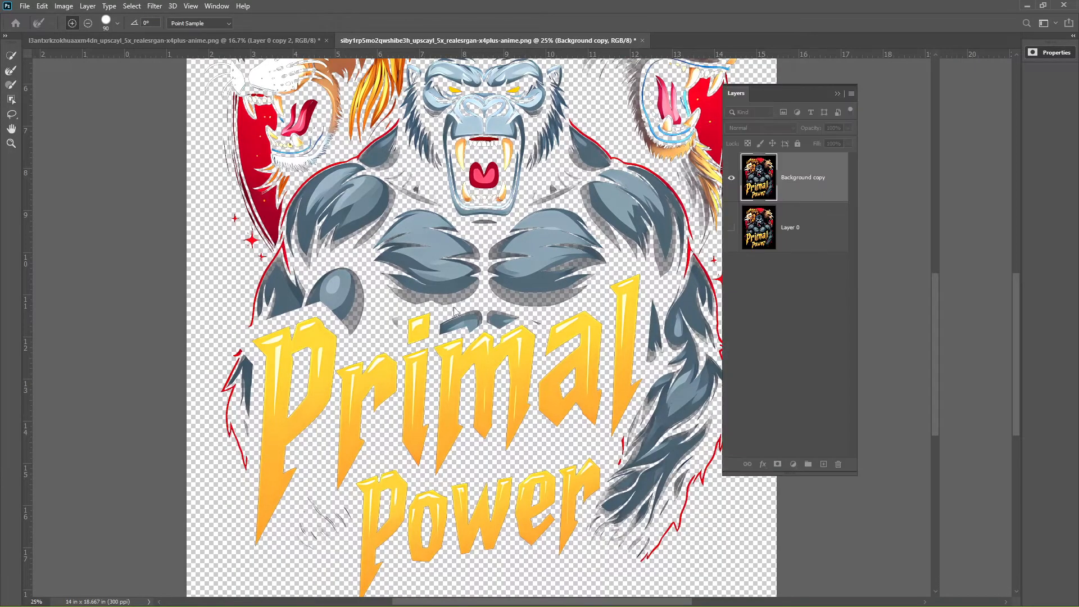
# Step: Deselect, pick the black background of the Background copy layer with the Magic Wand, and invert the selection to the artwork
pyautogui.hotkey('ctrl', 'd')
pyautogui.moveTo(402, 274); pyautogui.dragTo(315, 420)
pyautogui.moveTo(99, 111); pyautogui.dragTo(95, 156)
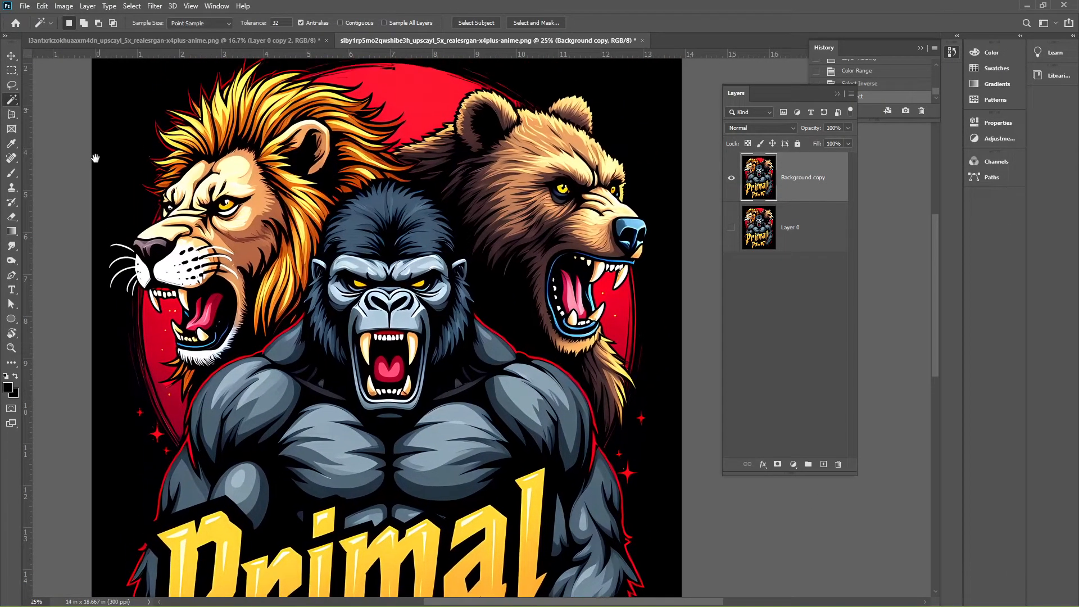
pyautogui.click(141, 92)
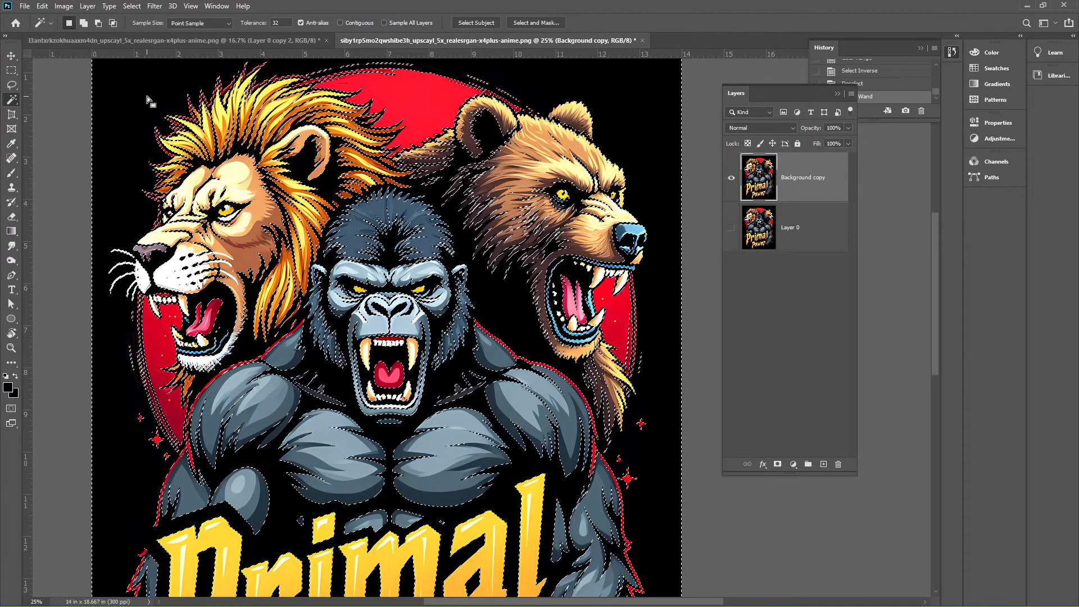
pyautogui.click(131, 6)
pyautogui.click(143, 50)
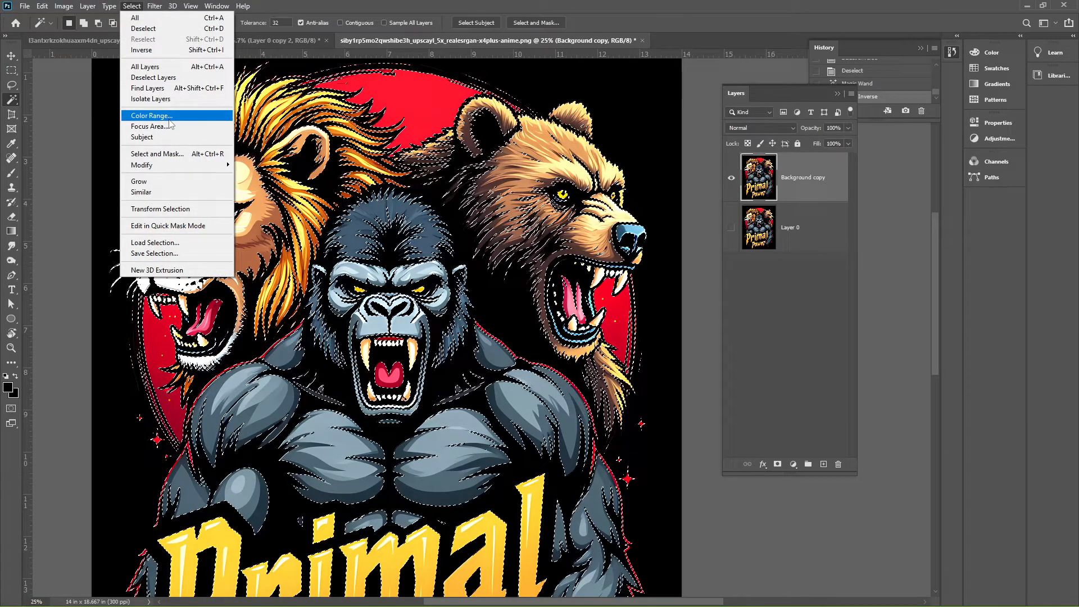
# Step: Refine the artwork selection in Select and Mask with radius 0 px, contrast 15% and shift edge -6%, output as a selection
pyautogui.click(168, 153)
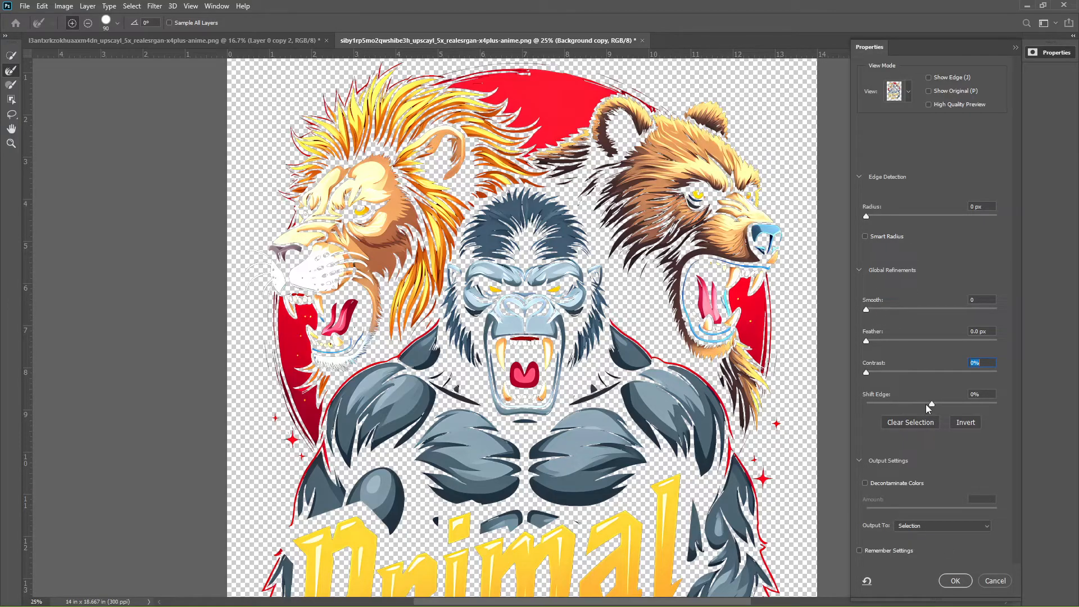
pyautogui.click(875, 216)
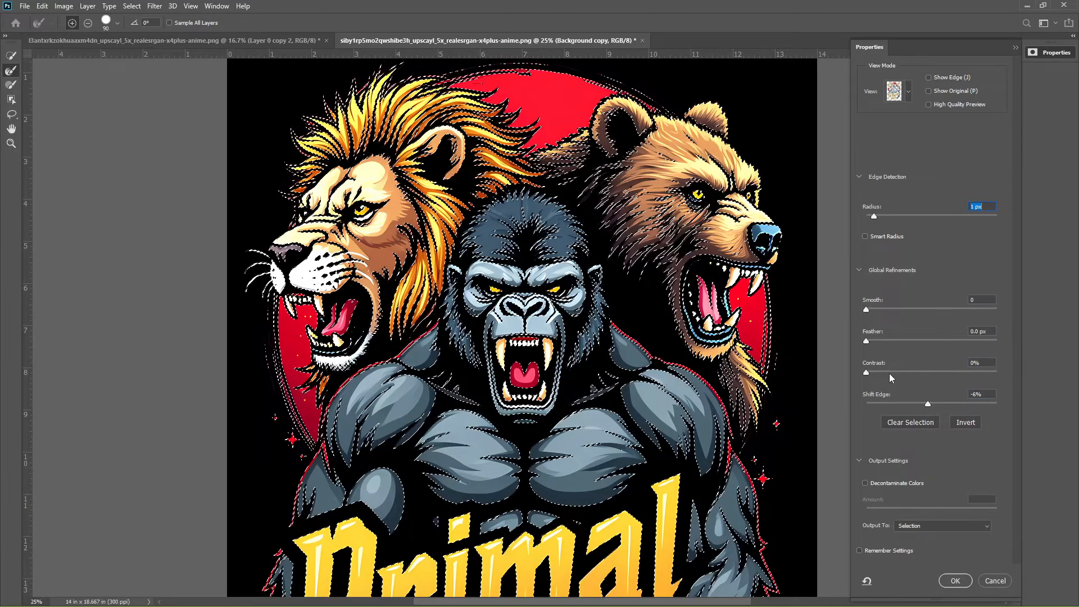
pyautogui.click(889, 372)
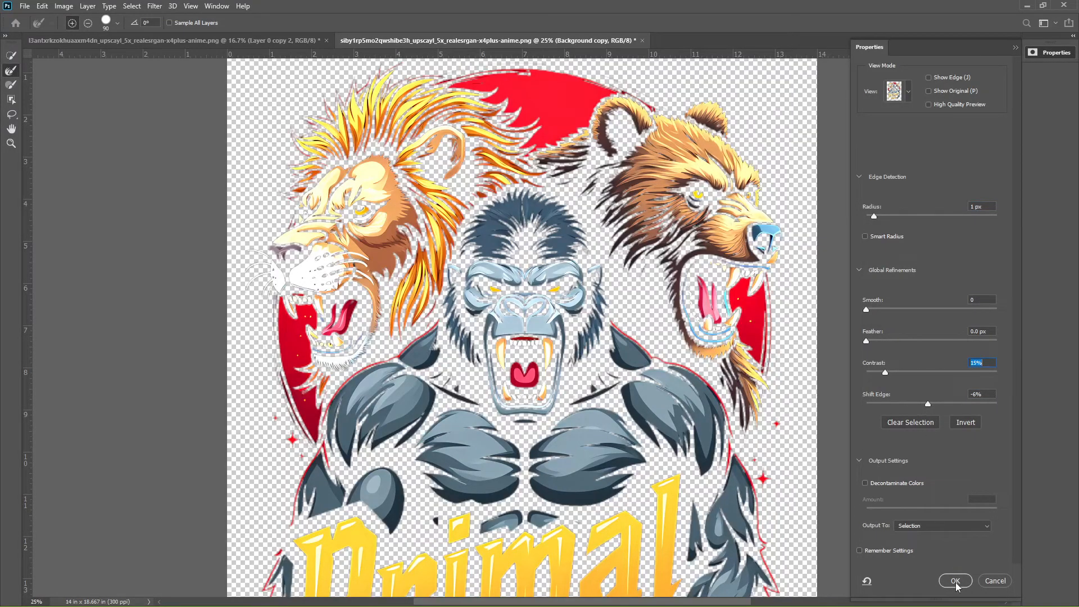
pyautogui.click(930, 527)
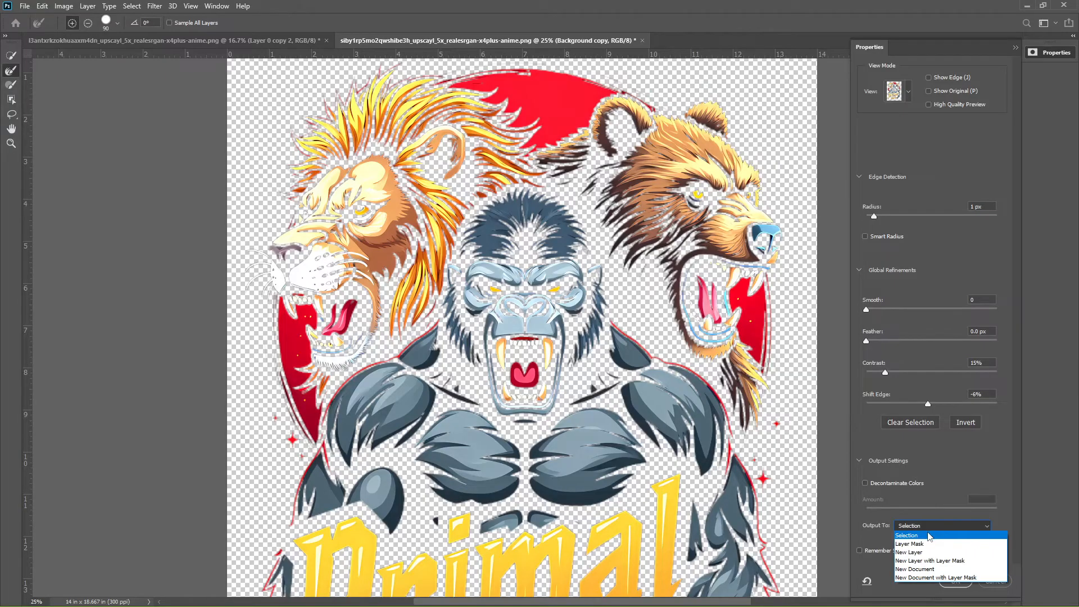
pyautogui.click(259, 148)
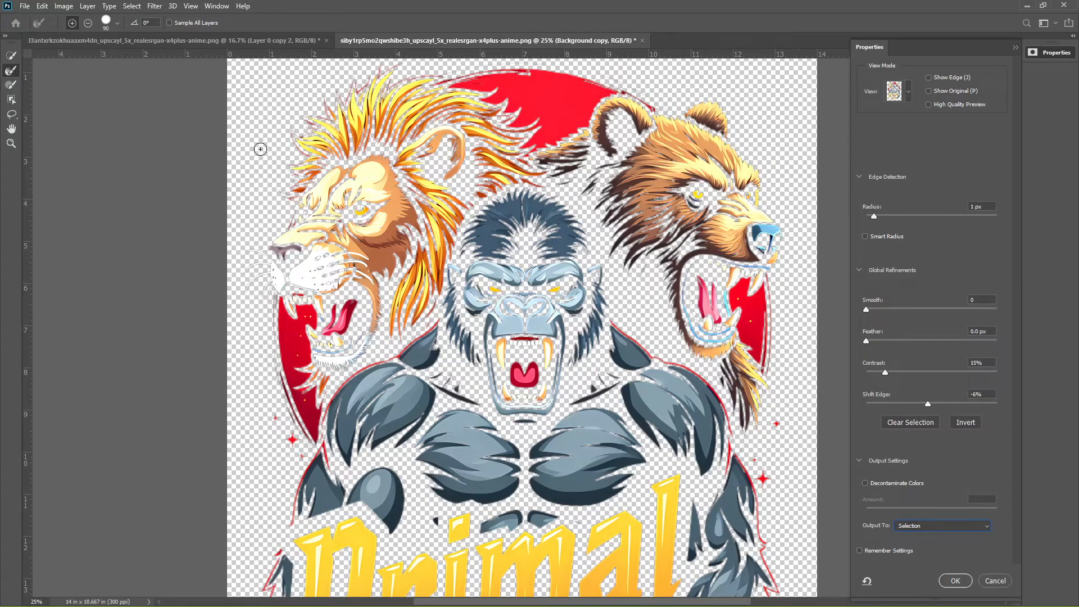
pyautogui.moveTo(868, 217); pyautogui.dragTo(824, 216)
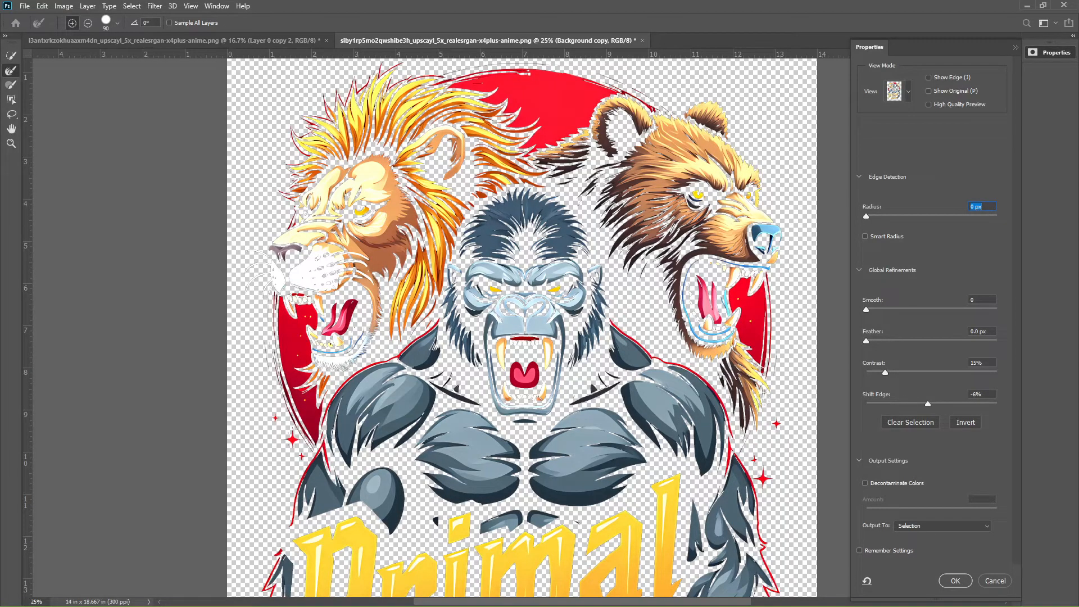
pyautogui.hotkey('ctrl', '+')
pyautogui.hotkey('ctrl', '+')
pyautogui.hotkey('ctrl', '+')
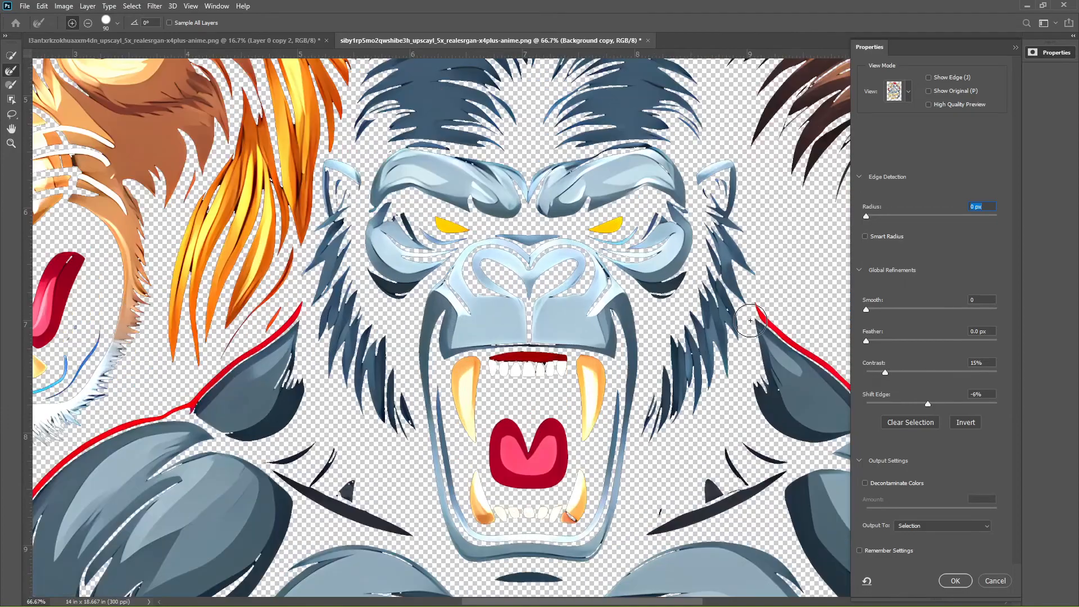
pyautogui.moveTo(619, 397); pyautogui.dragTo(498, 250)
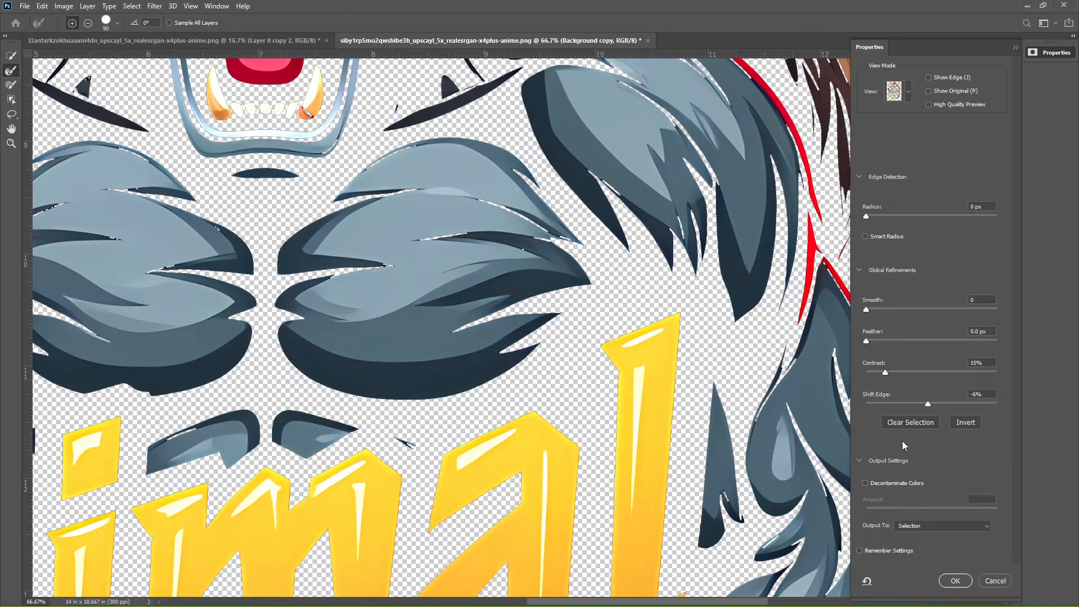
pyautogui.click(950, 581)
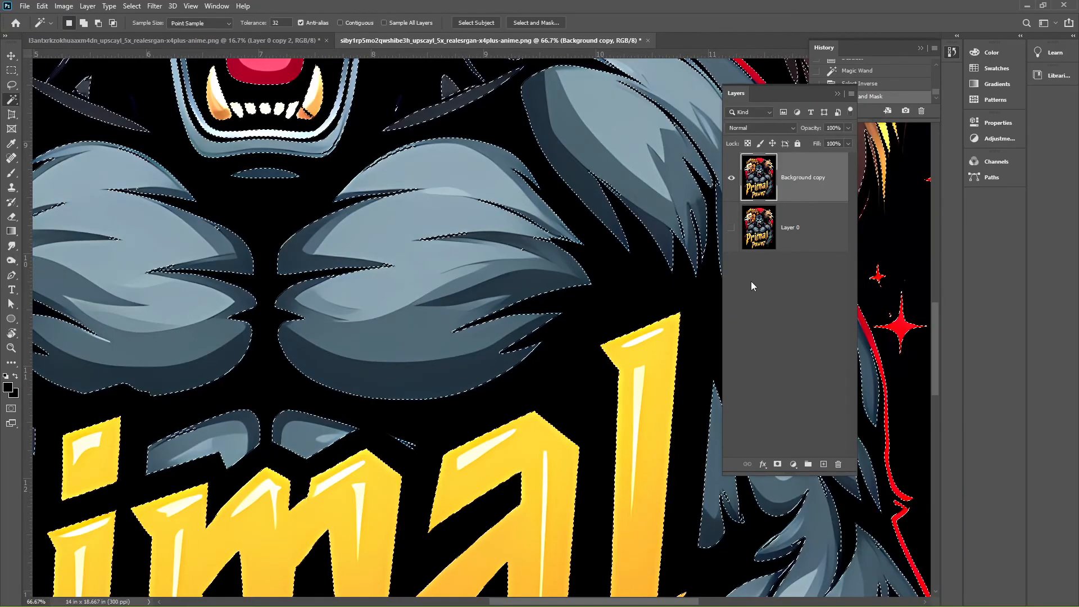
# Step: Output the refined selection from Select and Mask as a new layer with a layer mask
pyautogui.hotkey('ctrl', '-')
pyautogui.hotkey('ctrl', '-')
pyautogui.hotkey('ctrl', '-')
pyautogui.hotkey('ctrl', '0')
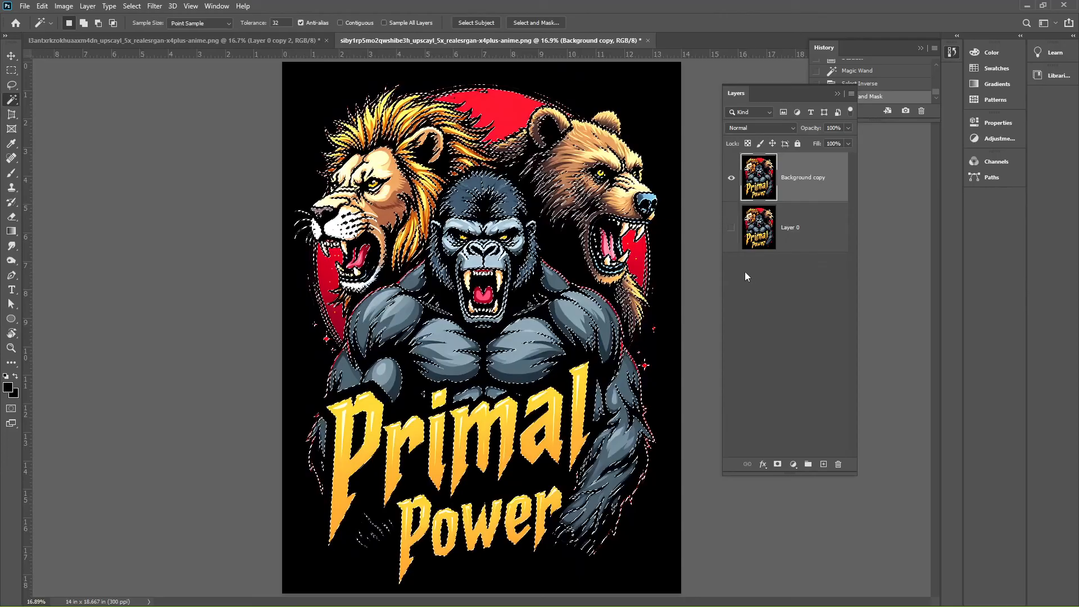
pyautogui.click(132, 6)
pyautogui.click(160, 154)
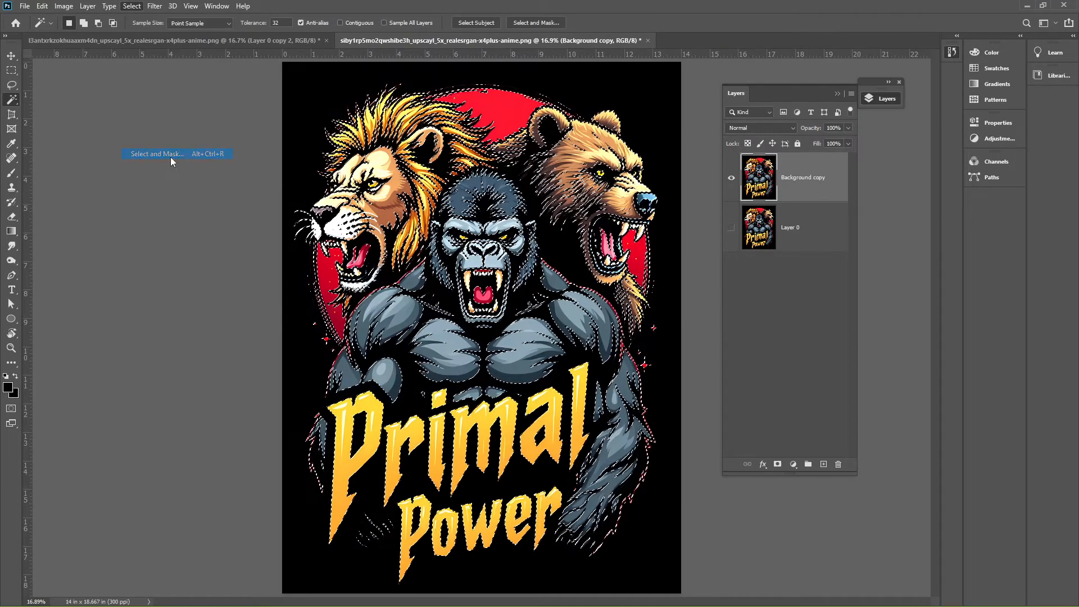
pyautogui.click(942, 526)
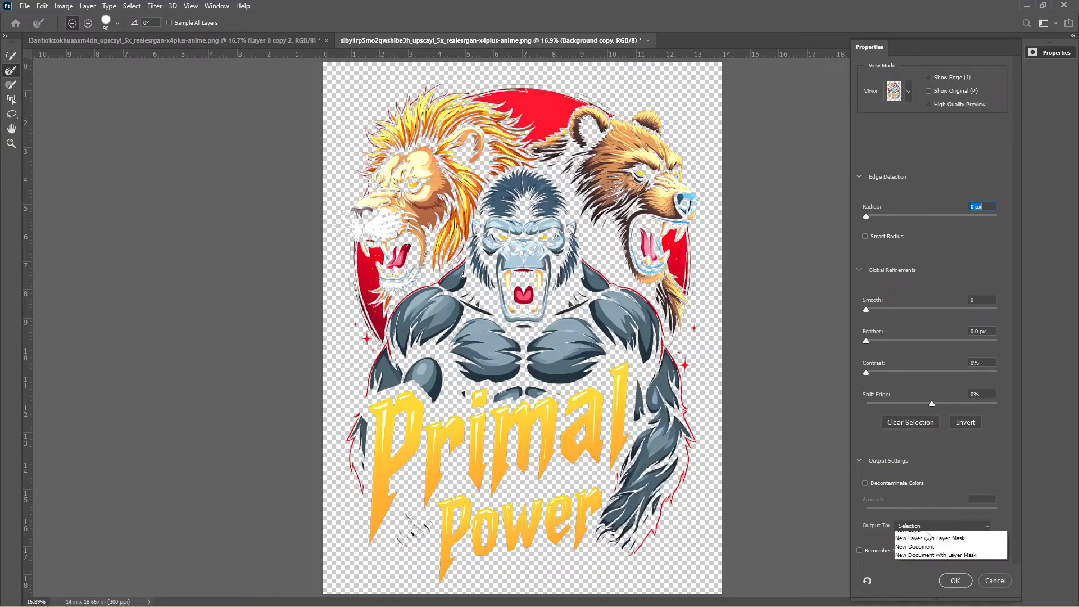
pyautogui.click(944, 558)
pyautogui.click(954, 580)
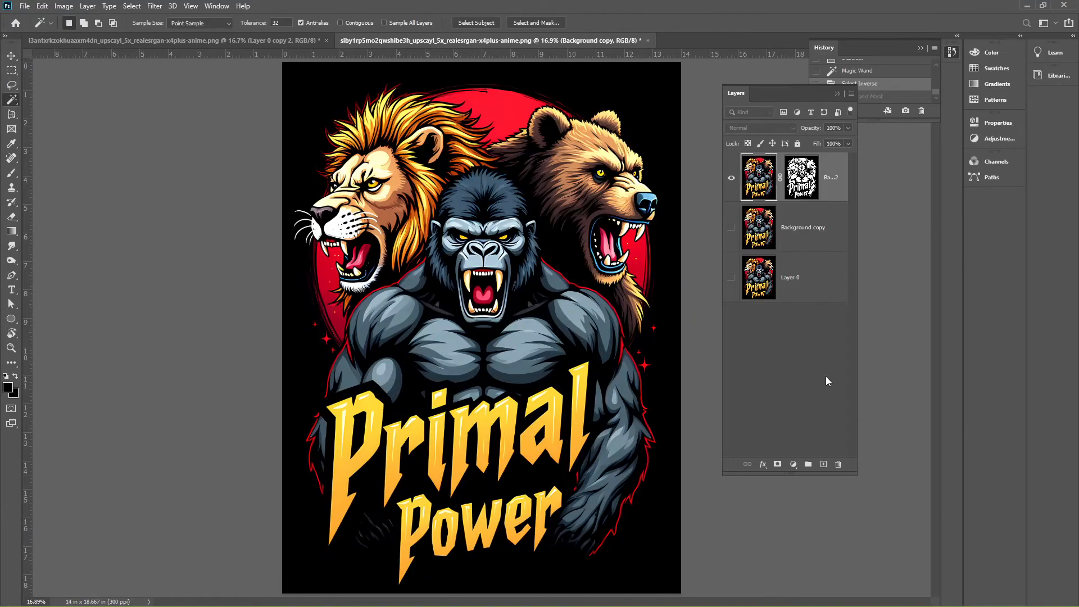
# Step: Delete the two hidden layers below the masked artwork and trim the transparent pixels from all four sides
pyautogui.click(778, 226)
pyautogui.press('Delete')
pyautogui.press('Delete')
pyautogui.click(64, 6)
pyautogui.click(77, 133)
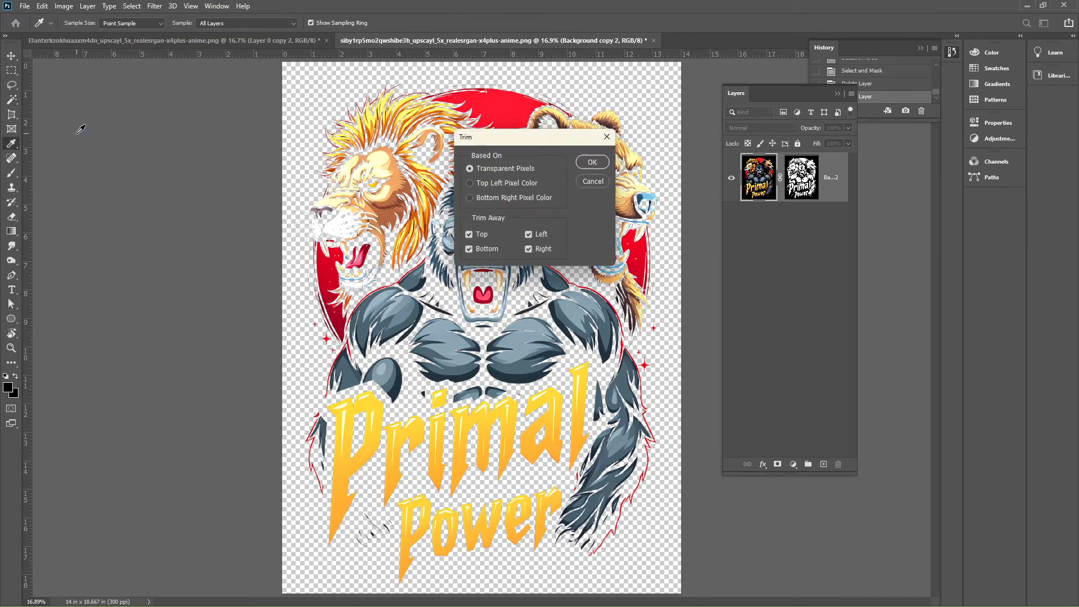
pyautogui.press('Return')
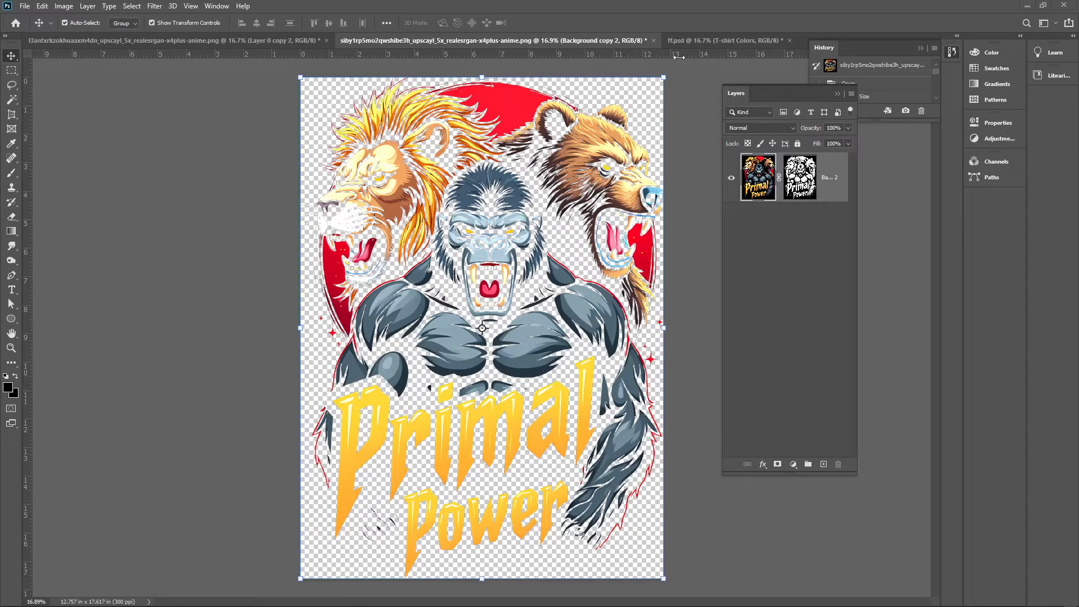
# Step: Copy the masked Primal Power artwork into the ff.psd T-shirt mockup, above the T-shirt Colors layer
pyautogui.click(679, 41)
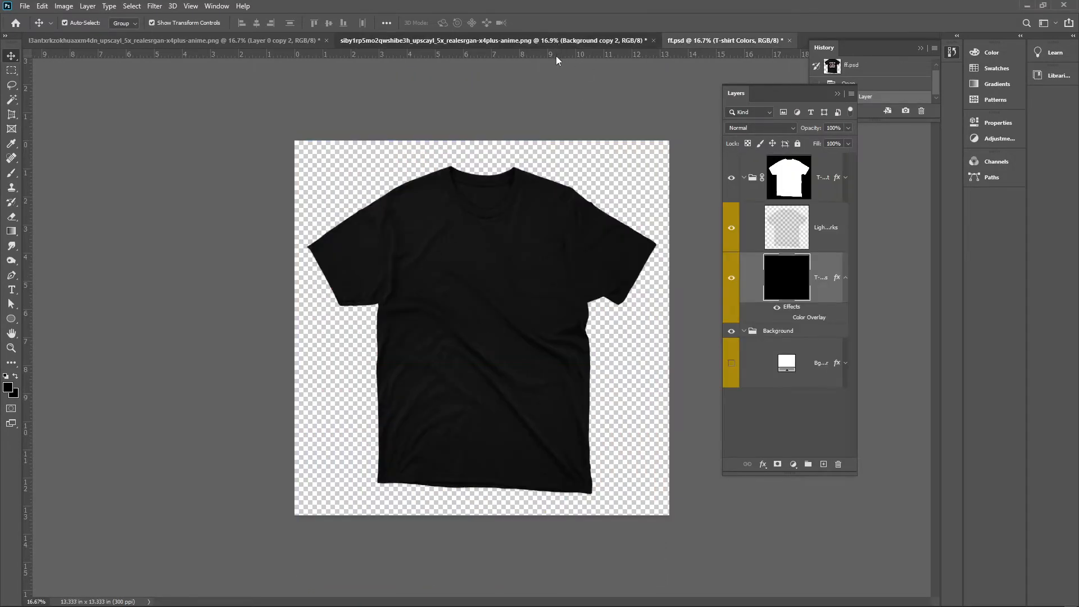
pyautogui.click(555, 41)
pyautogui.moveTo(533, 343); pyautogui.dragTo(503, 308)
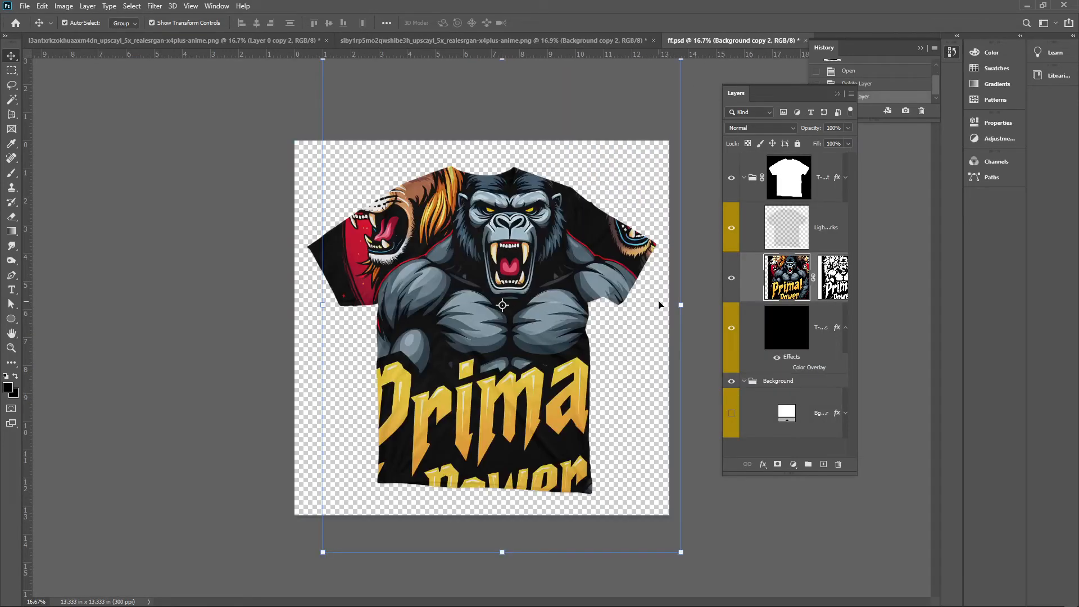
# Step: Scale the Primal Power artwork to 35% and center it on the shirt's chest
pyautogui.hotkey('ctrl', 't')
pyautogui.moveTo(193, 23); pyautogui.dragTo(157, 18)
pyautogui.moveTo(523, 333); pyautogui.dragTo(501, 358)
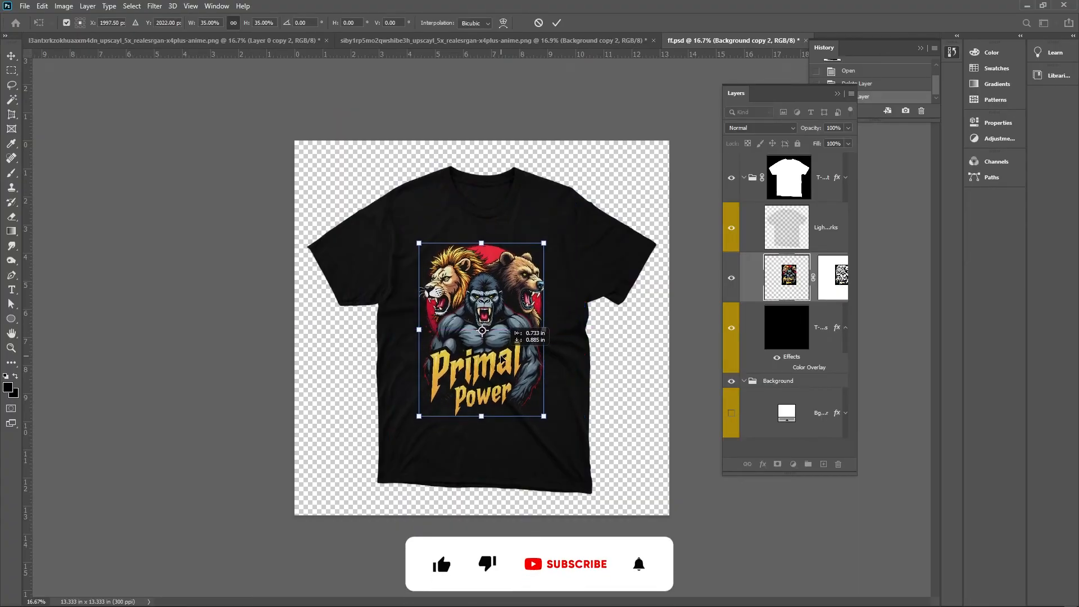
pyautogui.press('Return')
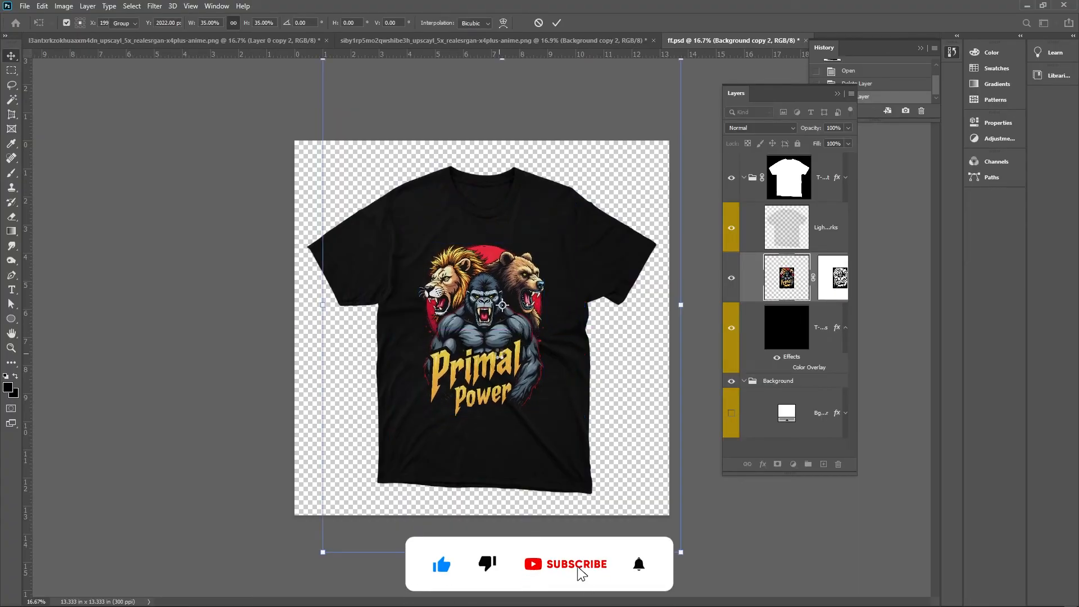
# Step: Show the white background color layer behind the T-shirt mockup
pyautogui.scroll(2, 502, 357)
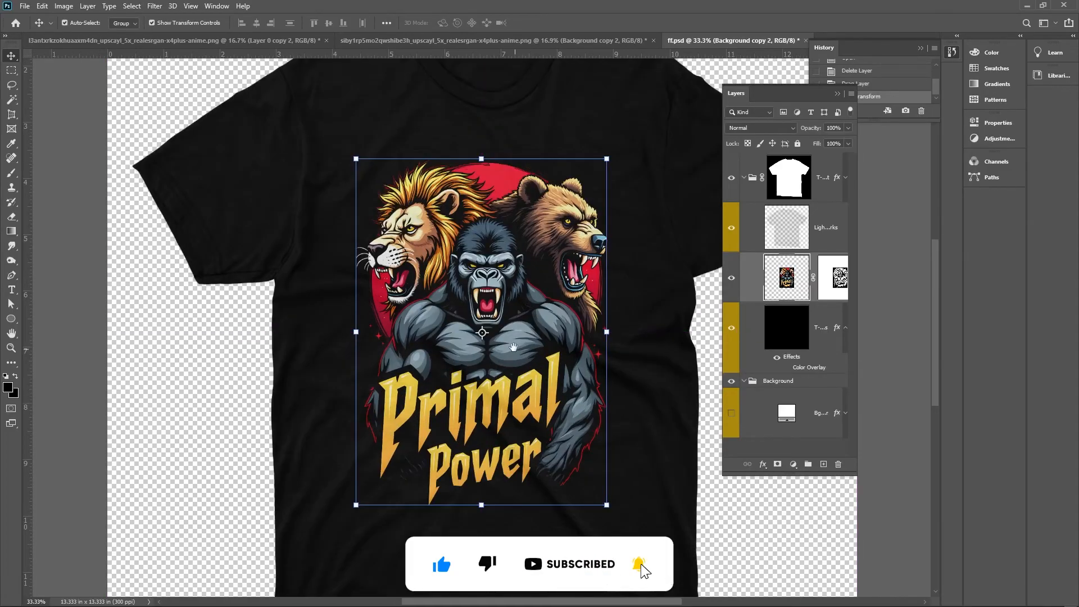
pyautogui.moveTo(488, 337); pyautogui.dragTo(348, 346)
pyautogui.click(731, 413)
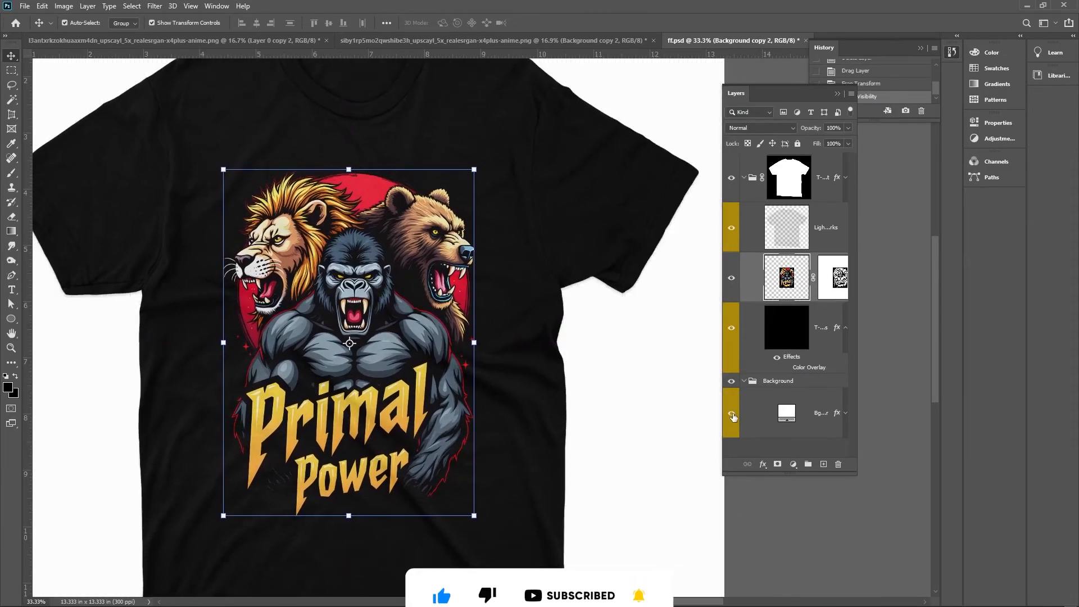
pyautogui.moveTo(512, 359); pyautogui.dragTo(549, 425)
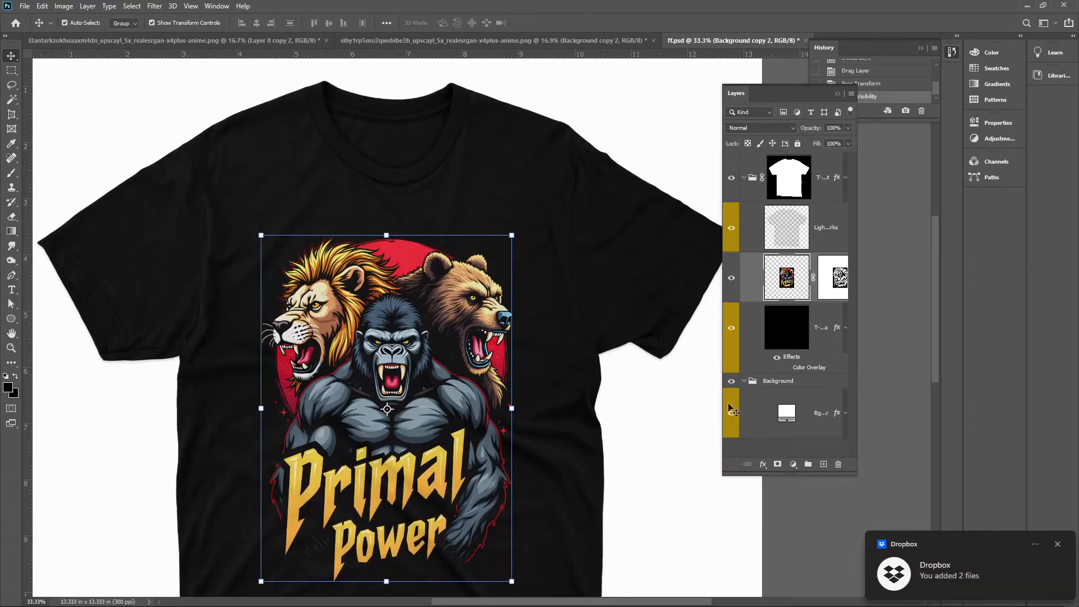
# Step: Add a dark navy Solid Color fill layer above the T-shirt Colors layer to recolor the shirt
pyautogui.click(794, 343)
pyautogui.click(793, 464)
pyautogui.click(825, 270)
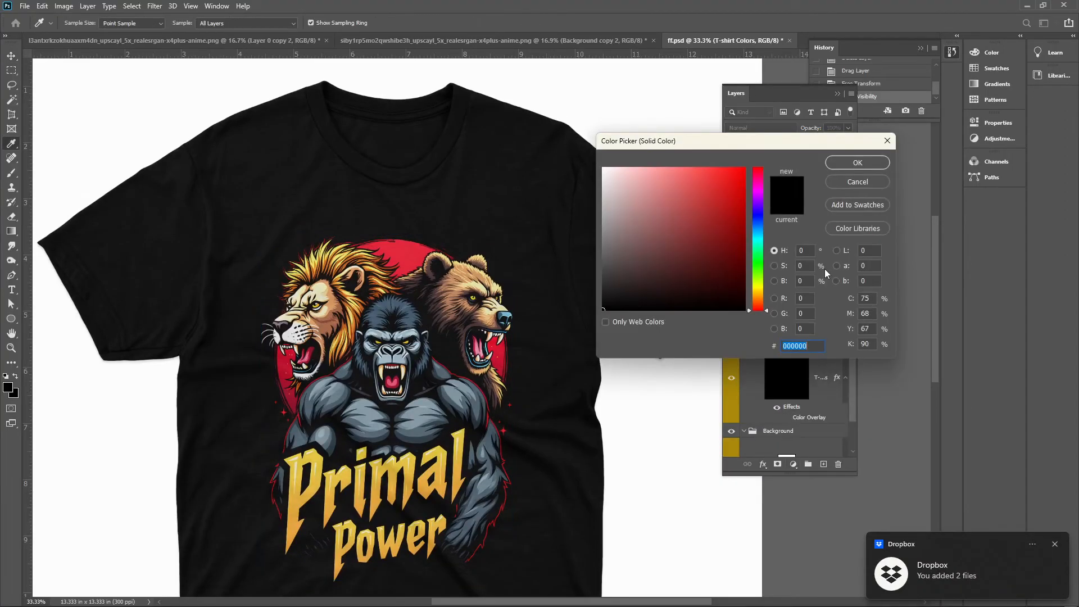
pyautogui.click(731, 269)
pyautogui.moveTo(735, 260); pyautogui.dragTo(743, 297)
pyautogui.click(760, 218)
pyautogui.moveTo(742, 243); pyautogui.dragTo(737, 289)
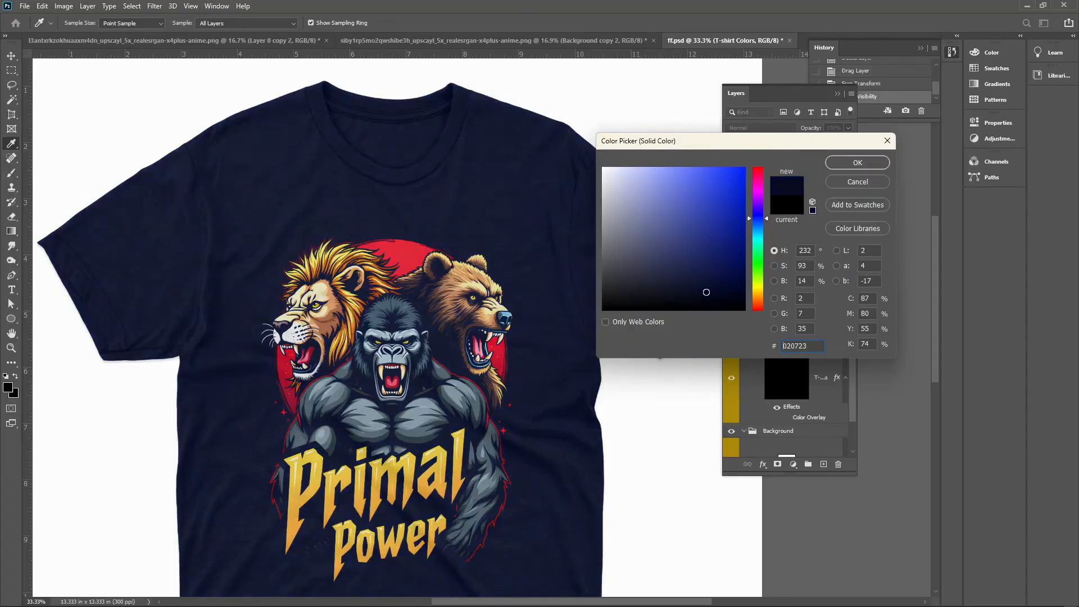
pyautogui.moveTo(666, 292)
pyautogui.mouseDown()
pyautogui.moveTo(615, 276)
pyautogui.moveTo(747, 303)
pyautogui.moveTo(751, 281)
pyautogui.mouseUp()
pyautogui.press('Return')
# Step: Hide the Primal Power artwork layer in the mockup and switch to the Brute Force document
pyautogui.moveTo(598, 337); pyautogui.dragTo(569, 248)
pyautogui.click(731, 276)
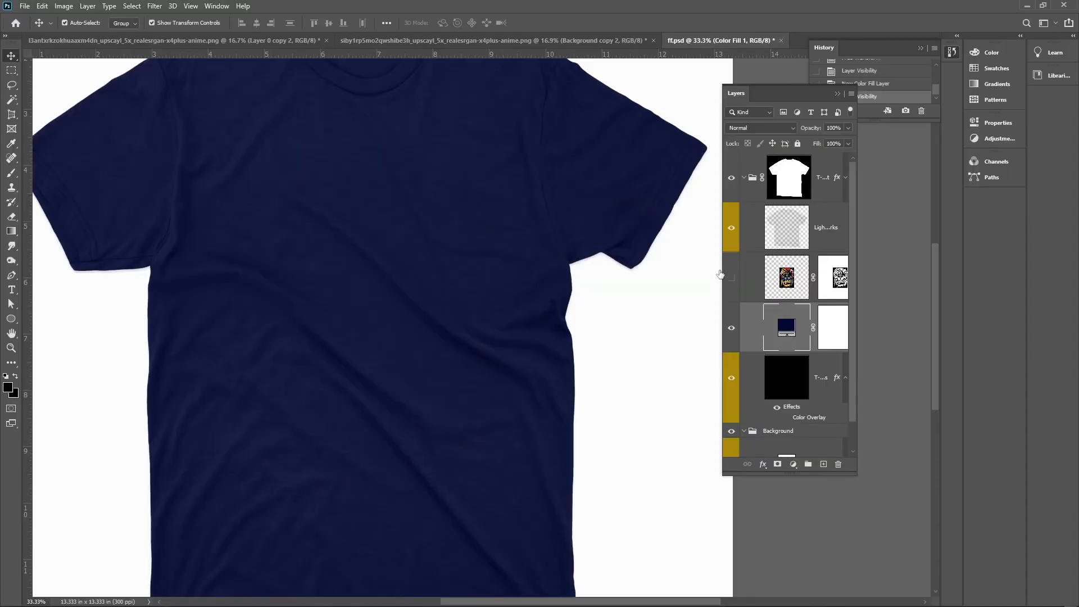
pyautogui.click(234, 43)
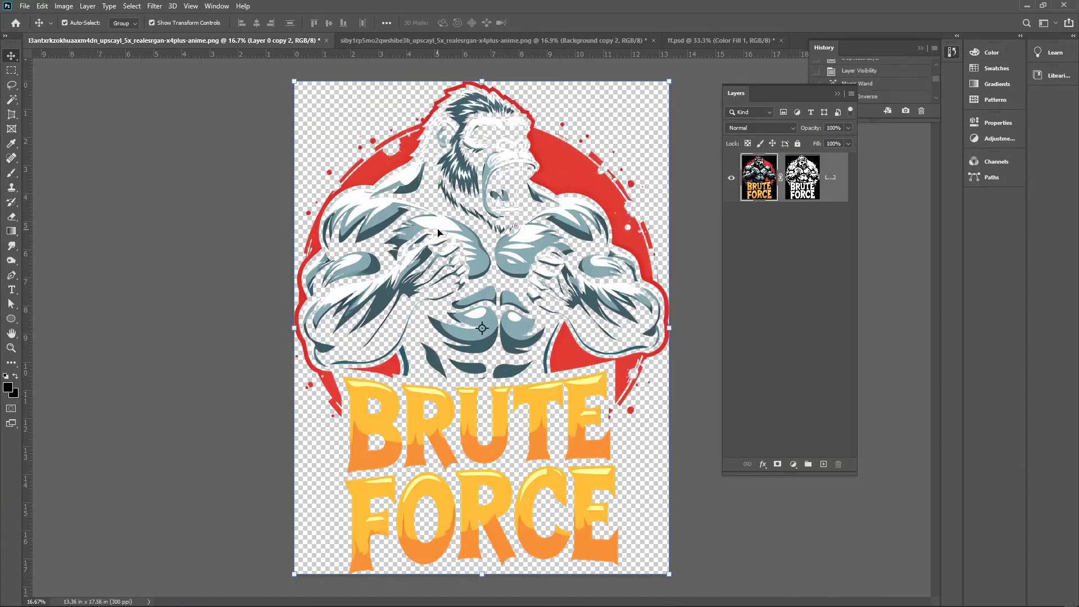
# Step: Copy the Brute Force artwork into the T-shirt mockup, scale it to 31%, and place it on the shirt's chest
pyautogui.moveTo(471, 236); pyautogui.dragTo(402, 294)
pyautogui.hotkey('ctrl', 't')
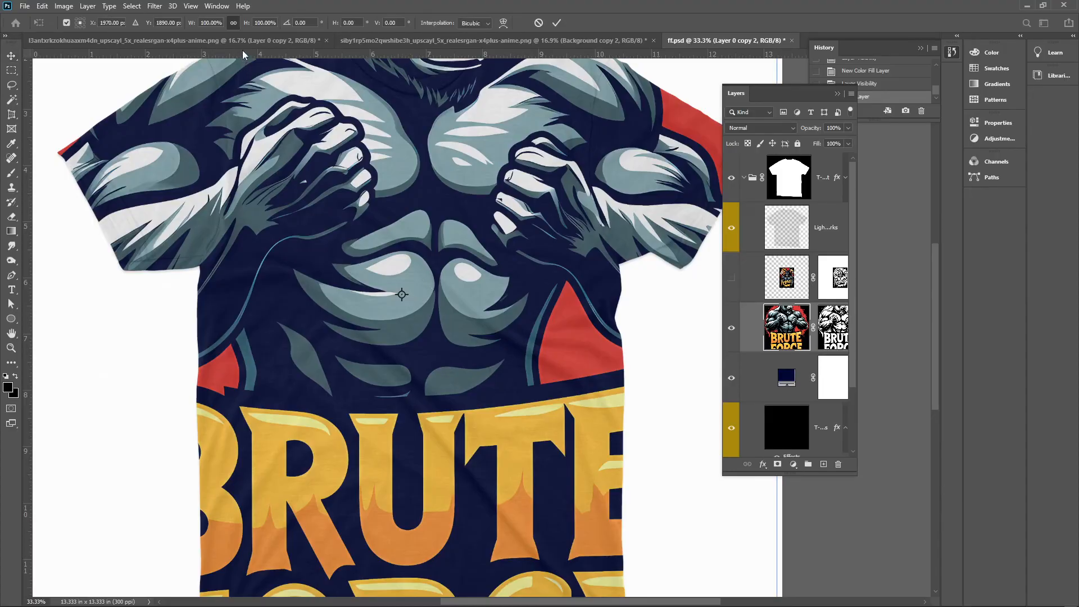
pyautogui.moveTo(246, 27); pyautogui.dragTo(208, 34)
pyautogui.moveTo(464, 241); pyautogui.dragTo(469, 241)
pyautogui.press('Return')
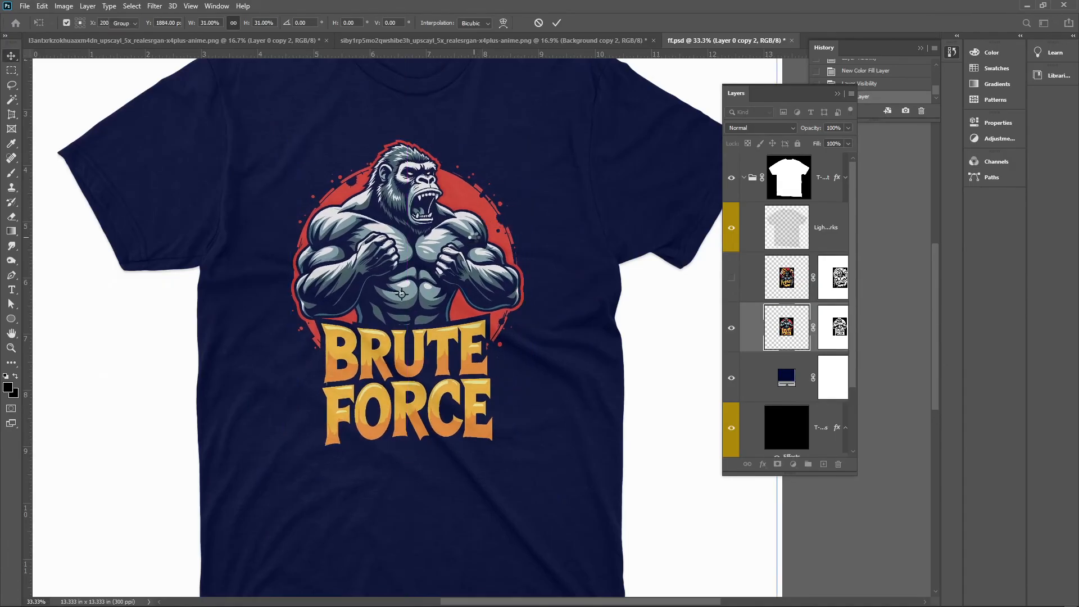
# Step: Try a dark red for the shirt's Solid Color fill layer, and settle on a very dark green, hex 020e00
pyautogui.doubleClick(788, 377)
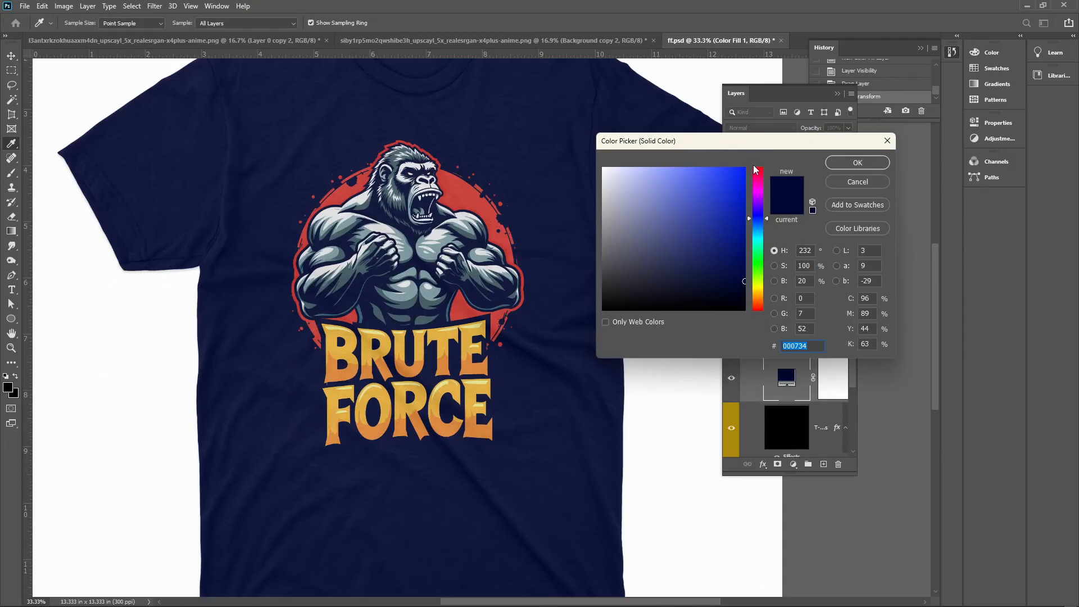
pyautogui.moveTo(755, 169); pyautogui.dragTo(756, 159)
pyautogui.moveTo(732, 233); pyautogui.dragTo(743, 291)
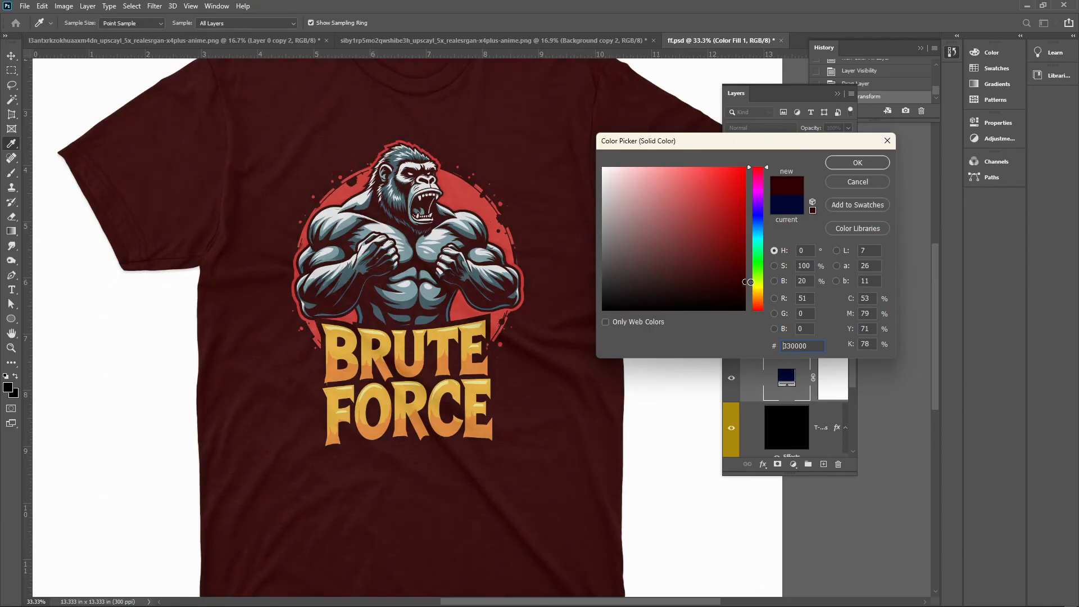
pyautogui.moveTo(750, 282); pyautogui.dragTo(745, 302)
pyautogui.moveTo(759, 254)
pyautogui.mouseDown()
pyautogui.moveTo(756, 218)
pyautogui.moveTo(751, 265)
pyautogui.mouseUp()
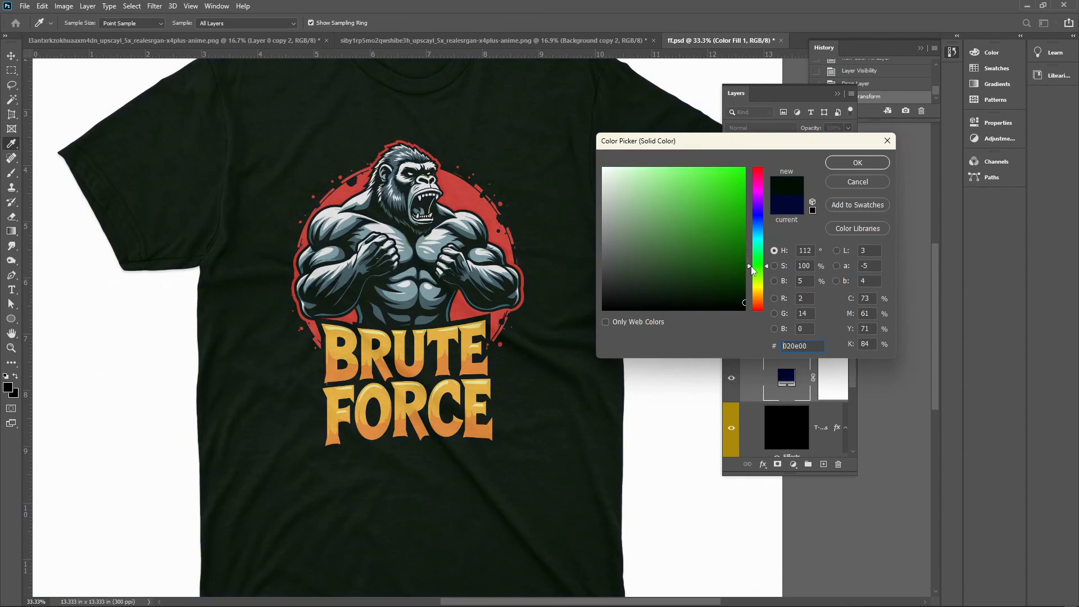
pyautogui.press('Return')
pyautogui.moveTo(450, 203); pyautogui.dragTo(457, 208)
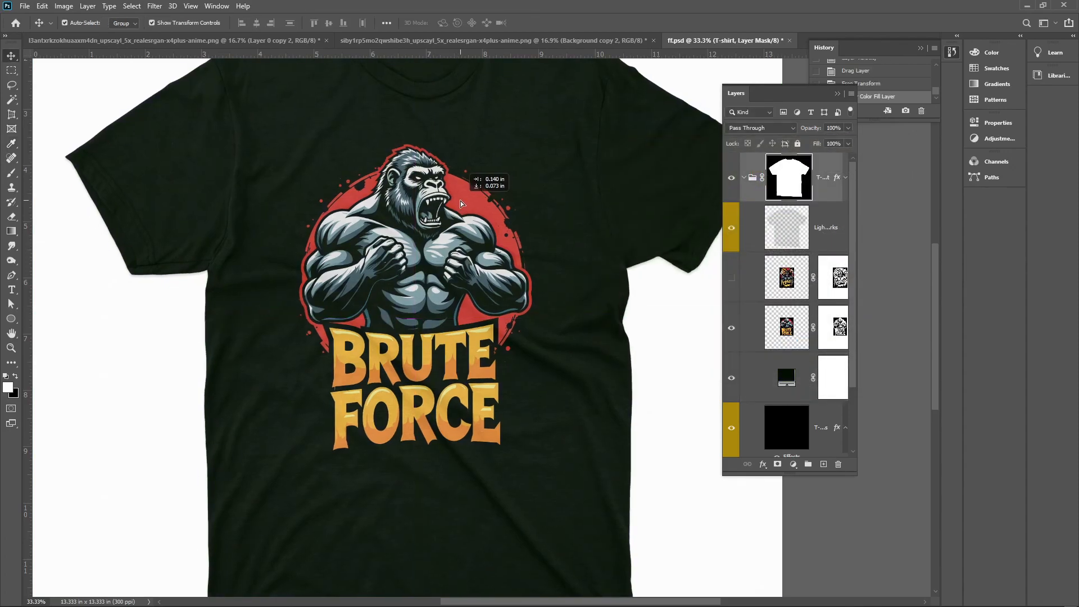
pyautogui.hotkey('ctrl', 'z')
# Step: Show the Primal Power artwork layer and hide the Brute Force layer to preview that design on the green shirt
pyautogui.click(730, 278)
pyautogui.click(731, 327)
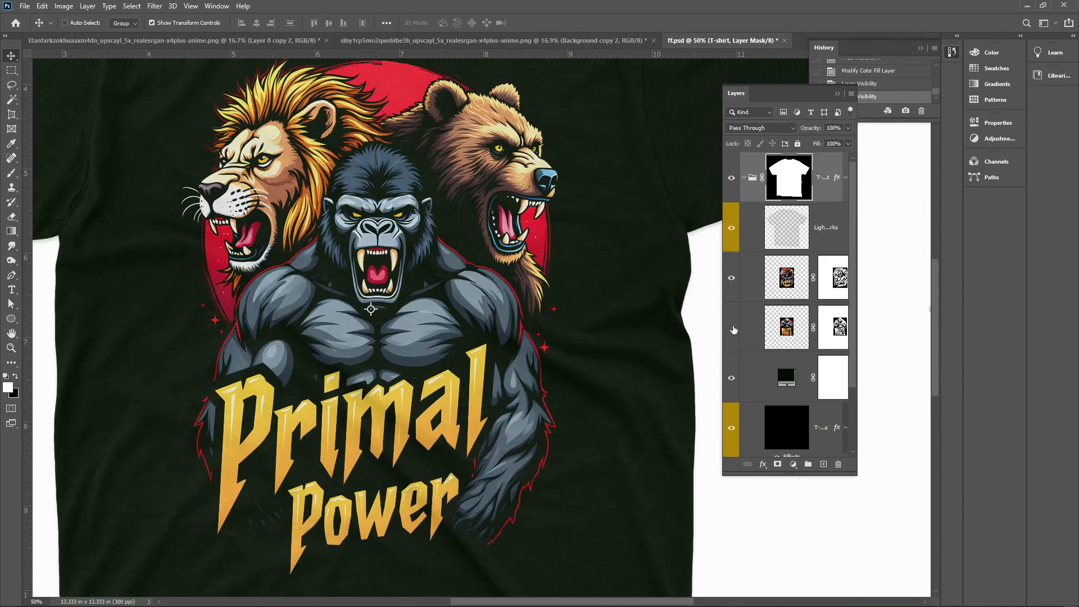
pyautogui.hotkey('ctrl', '+')
pyautogui.moveTo(646, 321); pyautogui.dragTo(699, 342)
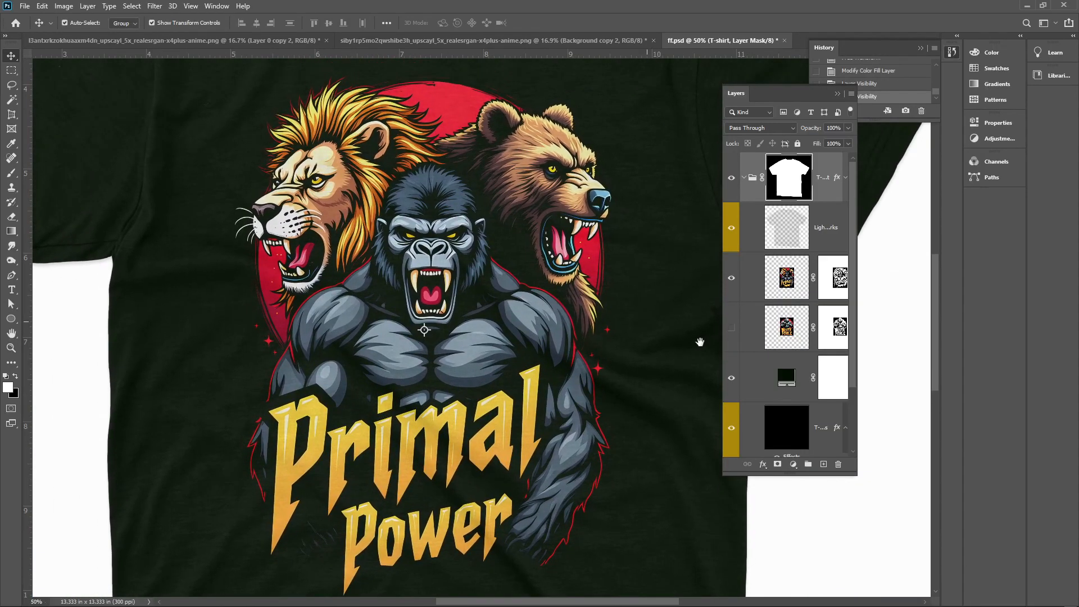